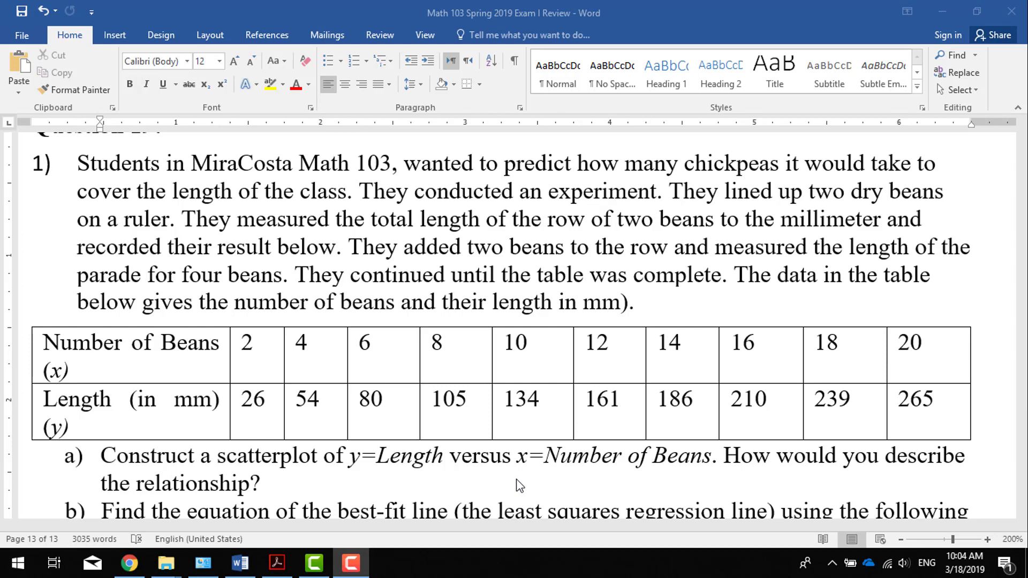
# Step: Switch to Google Sheets and insert a chart from the Beans and Length data in A1:B11
pyautogui.click(129, 562)
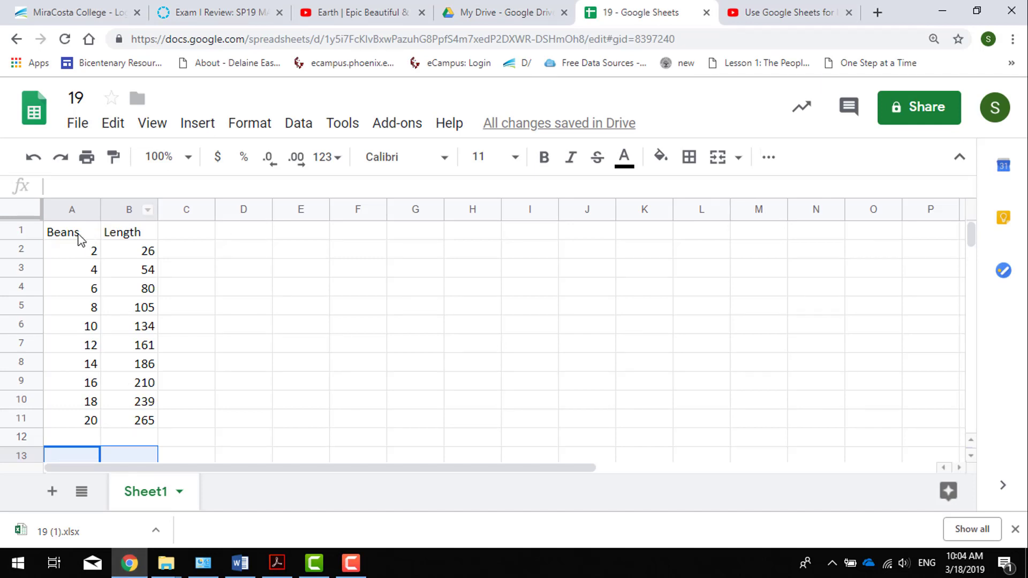
pyautogui.moveTo(82, 237); pyautogui.dragTo(138, 421)
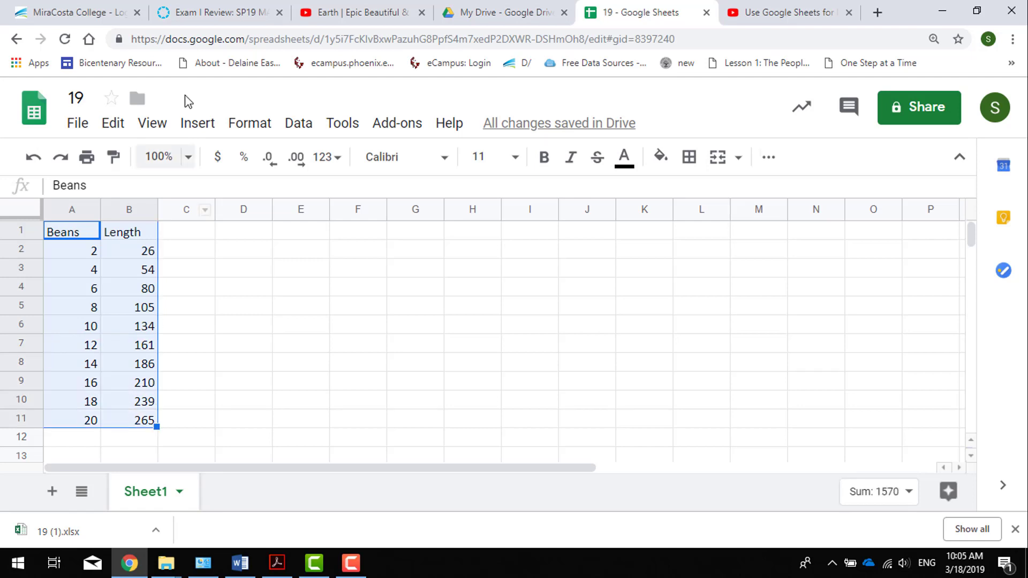
pyautogui.click(192, 129)
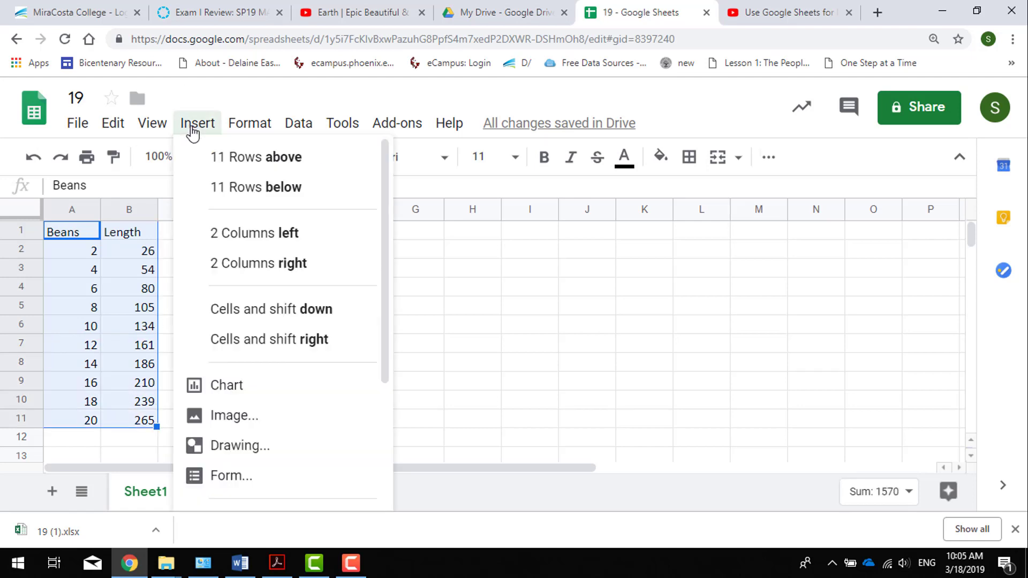
pyautogui.click(234, 384)
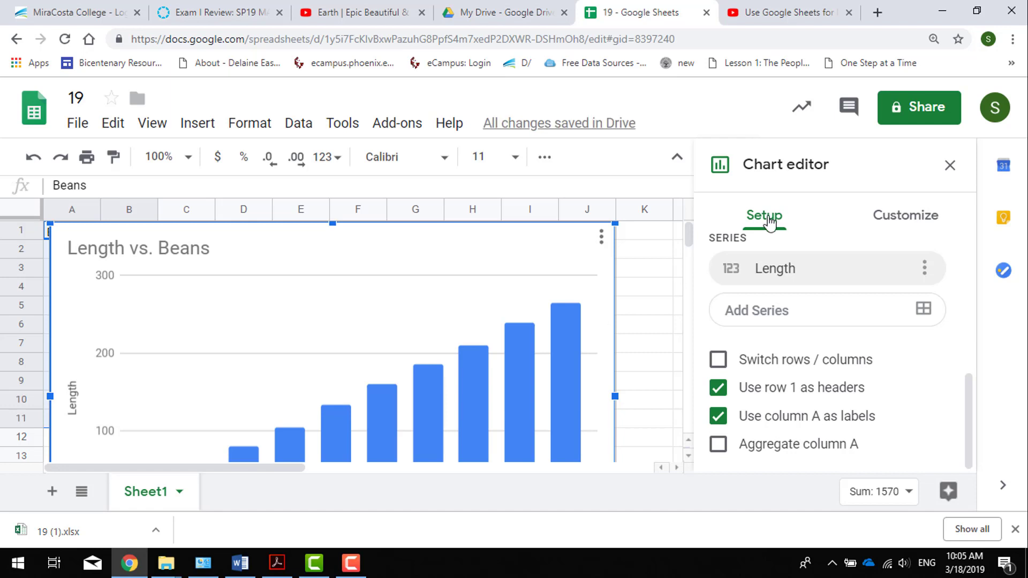
# Step: Change the Length vs. Beans chart type to Scatter chart and check the plotted points
pyautogui.moveTo(968, 408); pyautogui.dragTo(974, 258)
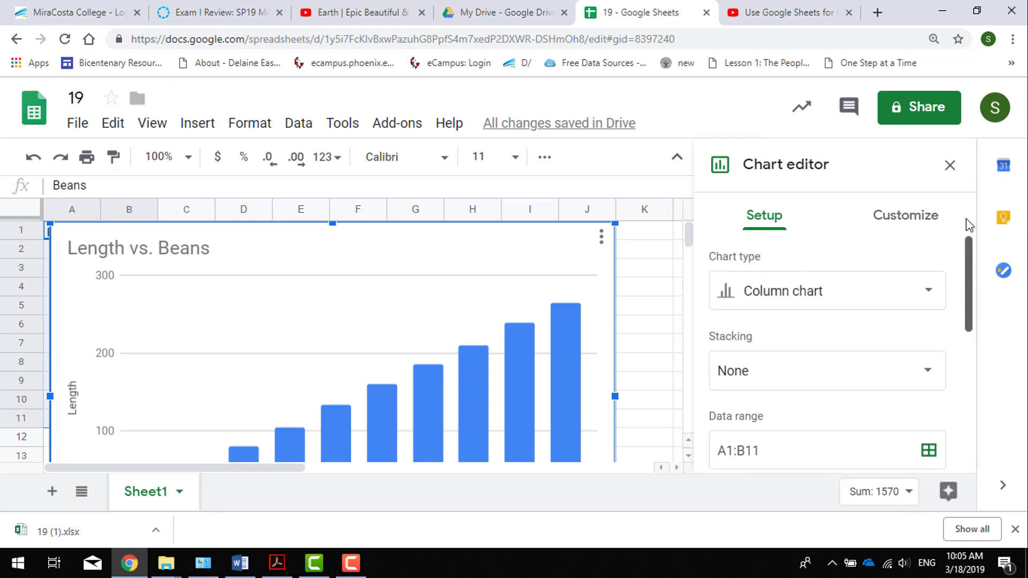
pyautogui.click(928, 293)
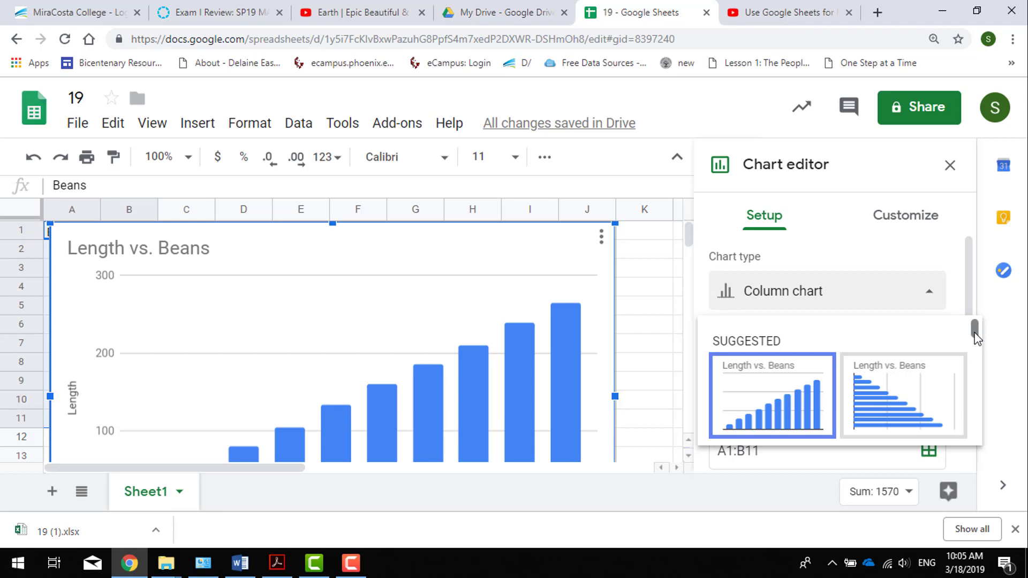
pyautogui.moveTo(974, 332); pyautogui.dragTo(977, 401)
pyautogui.click(747, 396)
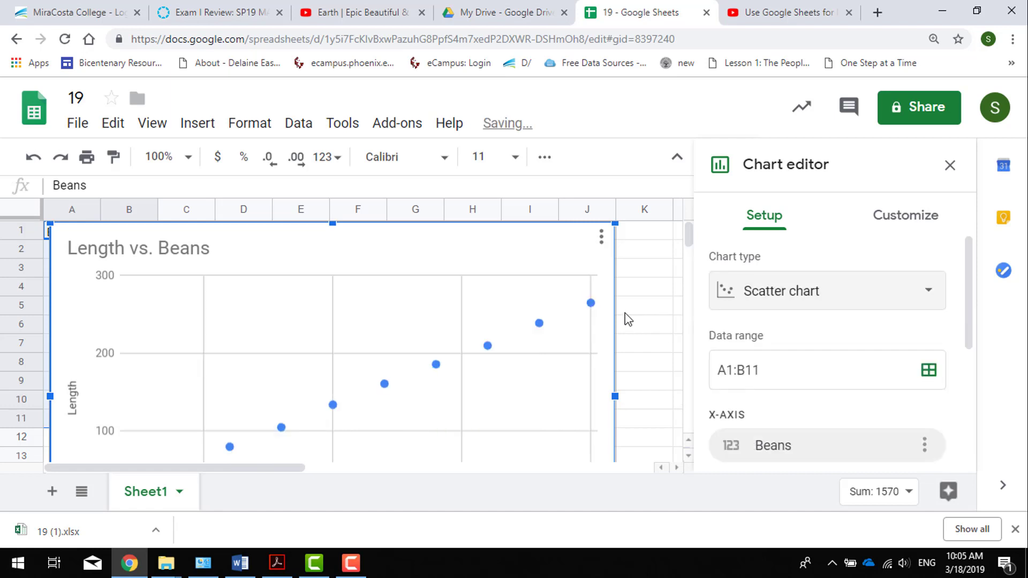
pyautogui.click(688, 455)
pyautogui.click(687, 456)
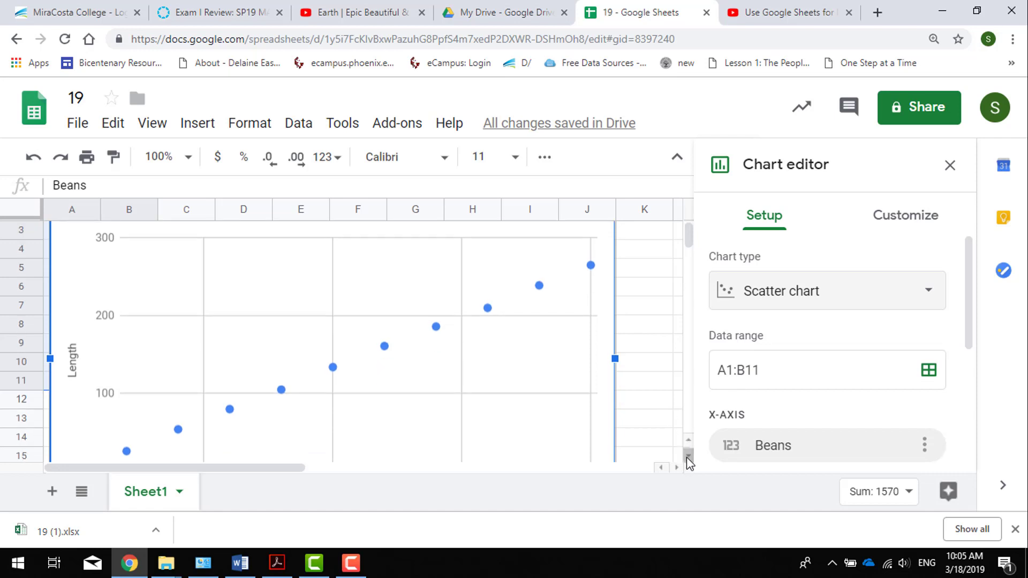
pyautogui.click(688, 455)
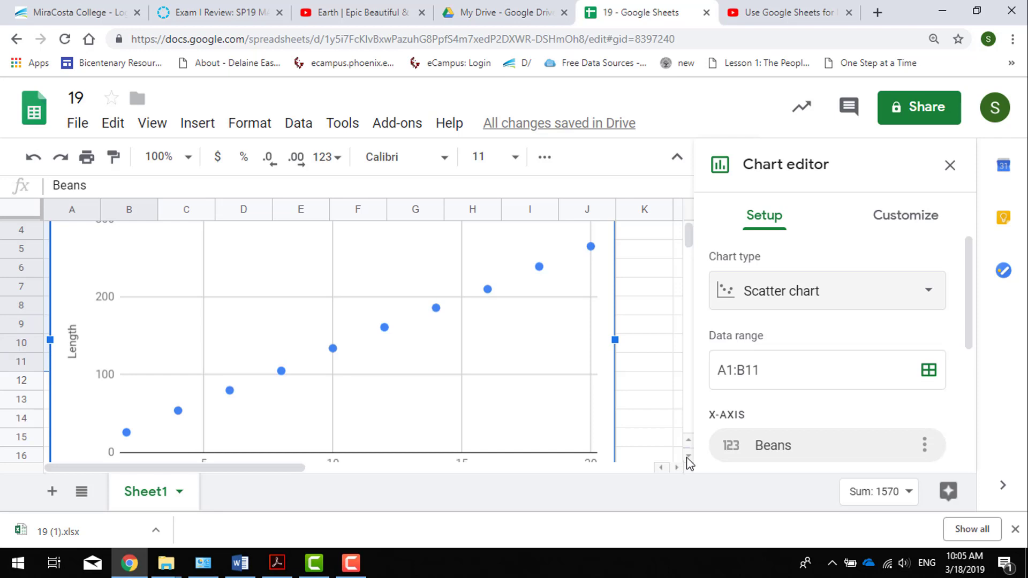
# Step: Add a trendline to the Length series in the scatter chart's customization settings
pyautogui.click(906, 220)
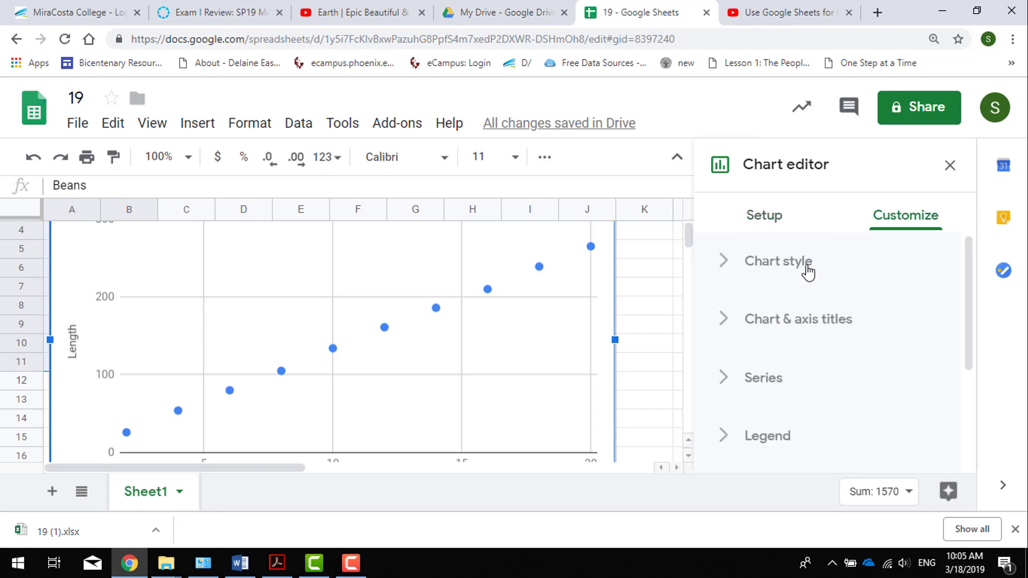
pyautogui.click(503, 351)
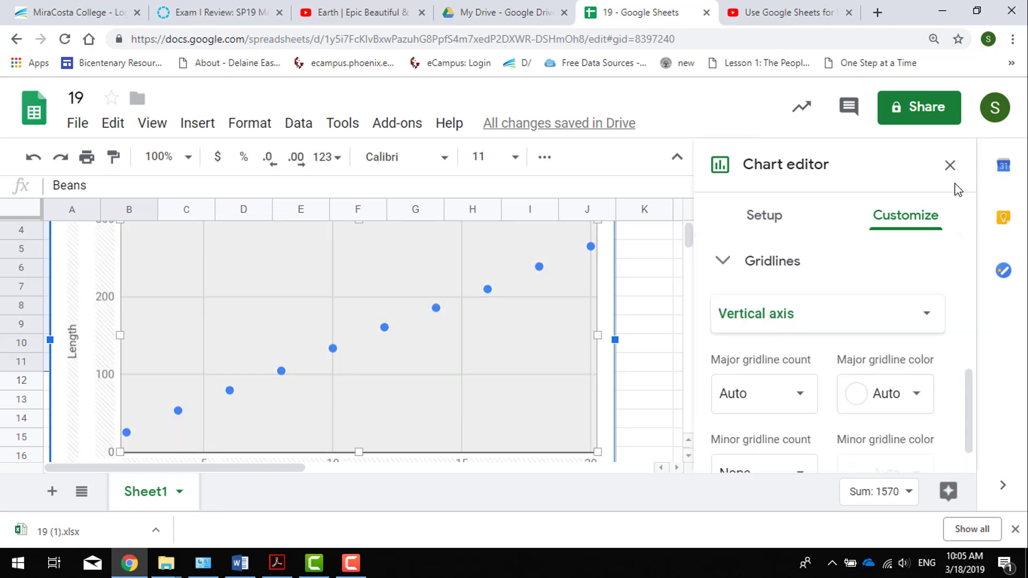
pyautogui.click(753, 272)
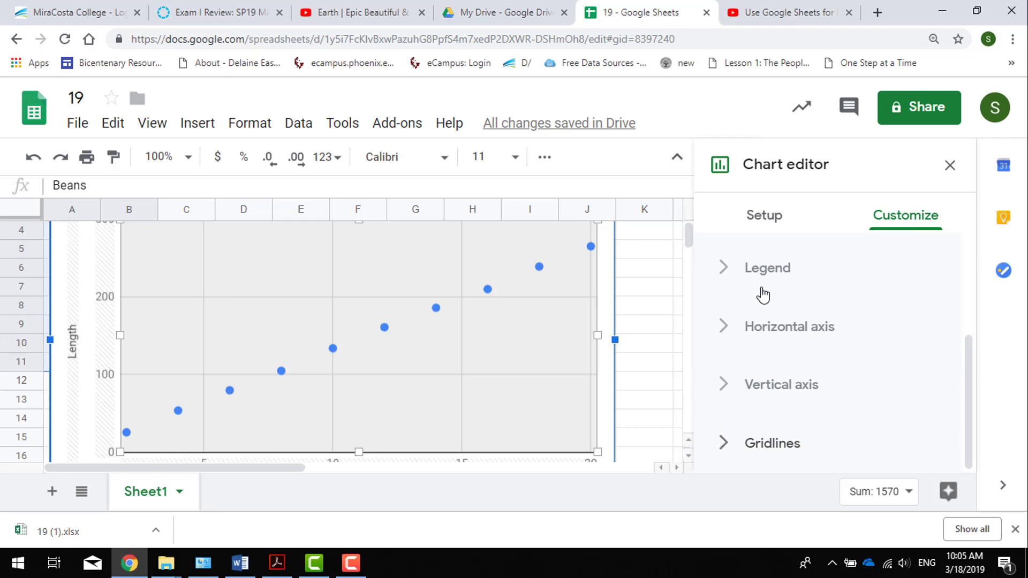
pyautogui.scroll(3, 762, 294)
pyautogui.click(758, 400)
pyautogui.scroll(-6, 758, 402)
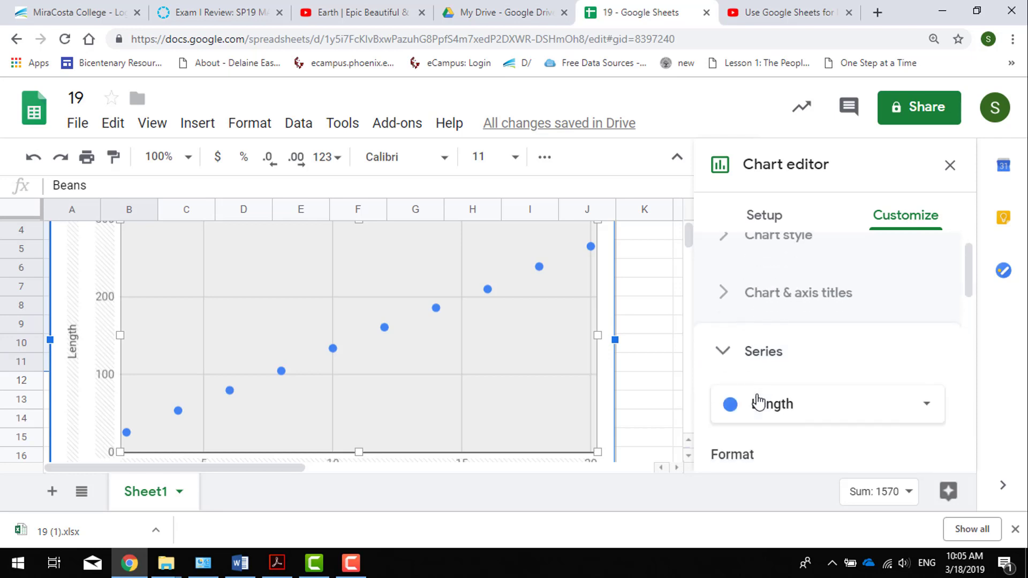
pyautogui.scroll(-2, 758, 401)
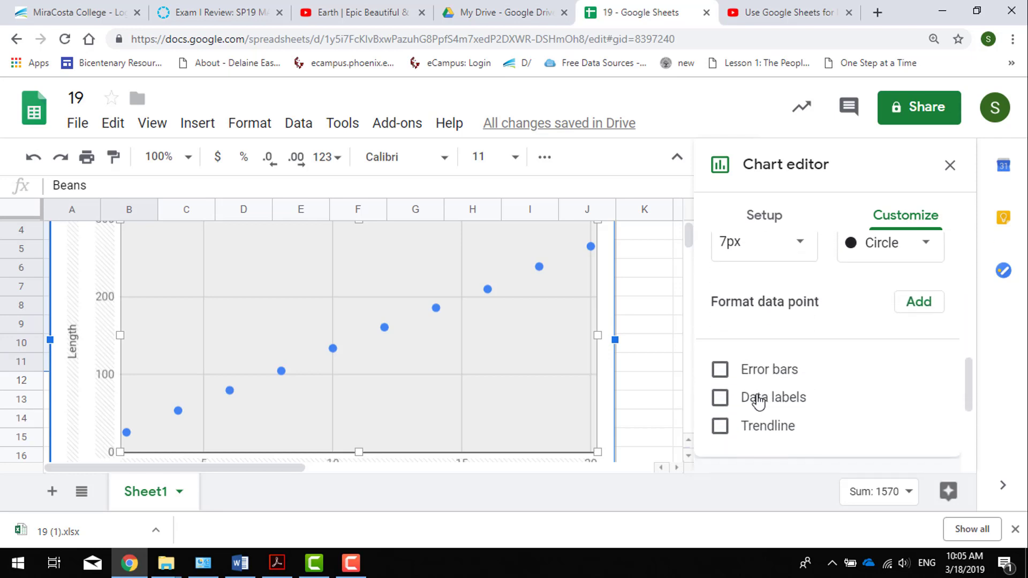
pyautogui.click(721, 408)
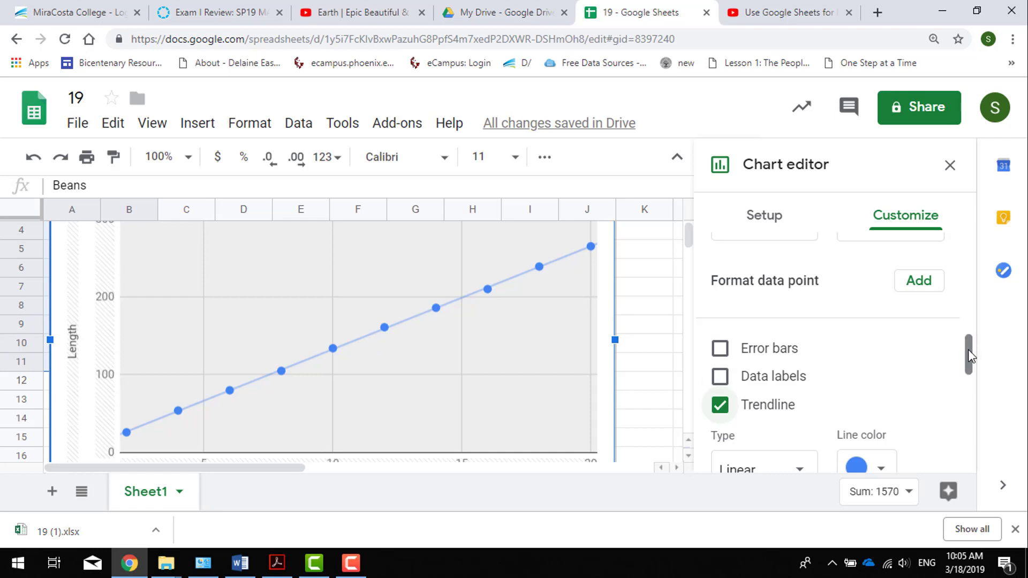
# Step: Label the Length trendline with Use Equation and turn on Show R²
pyautogui.moveTo(969, 356); pyautogui.dragTo(960, 413)
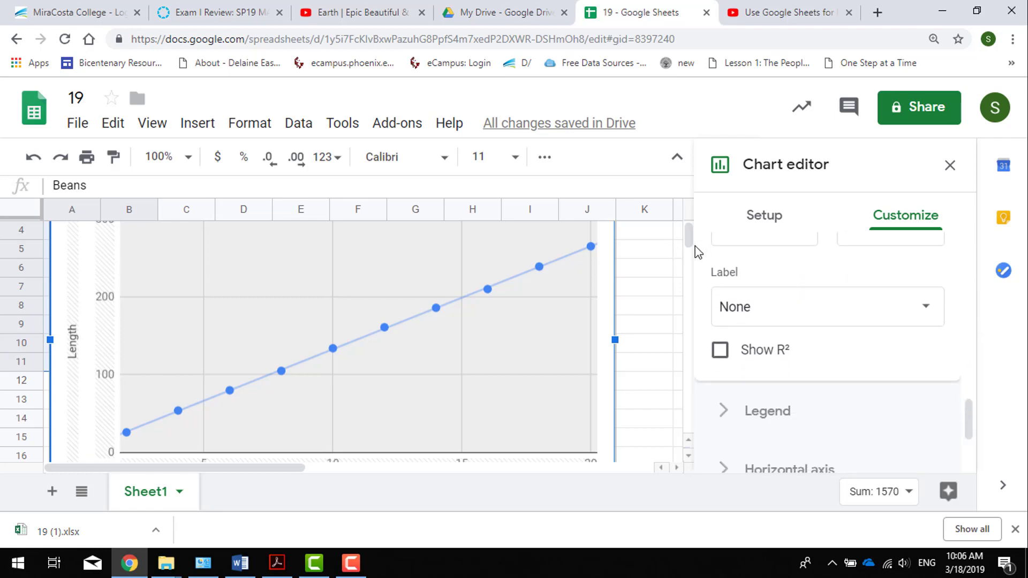
pyautogui.click(938, 306)
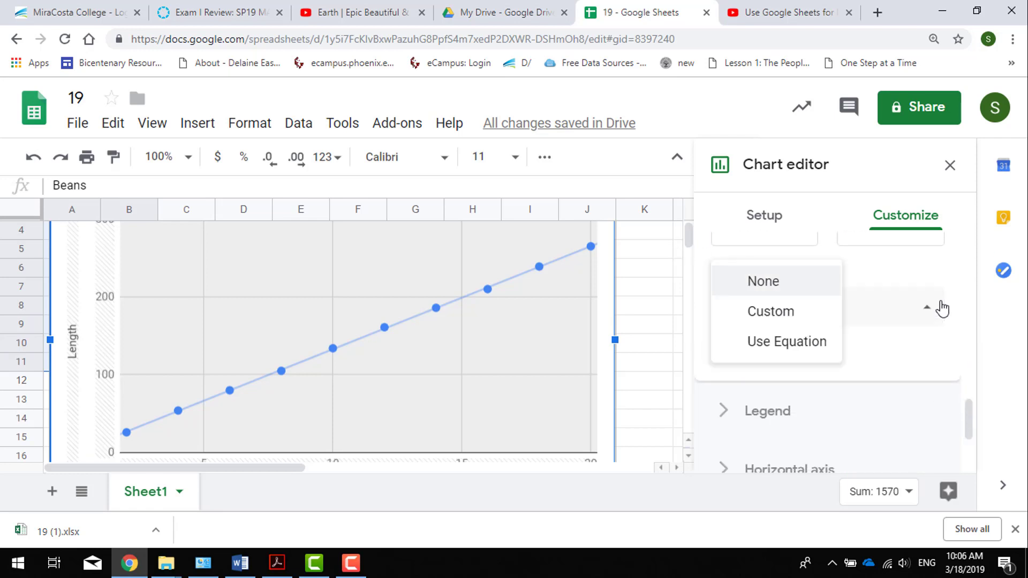
pyautogui.click(794, 343)
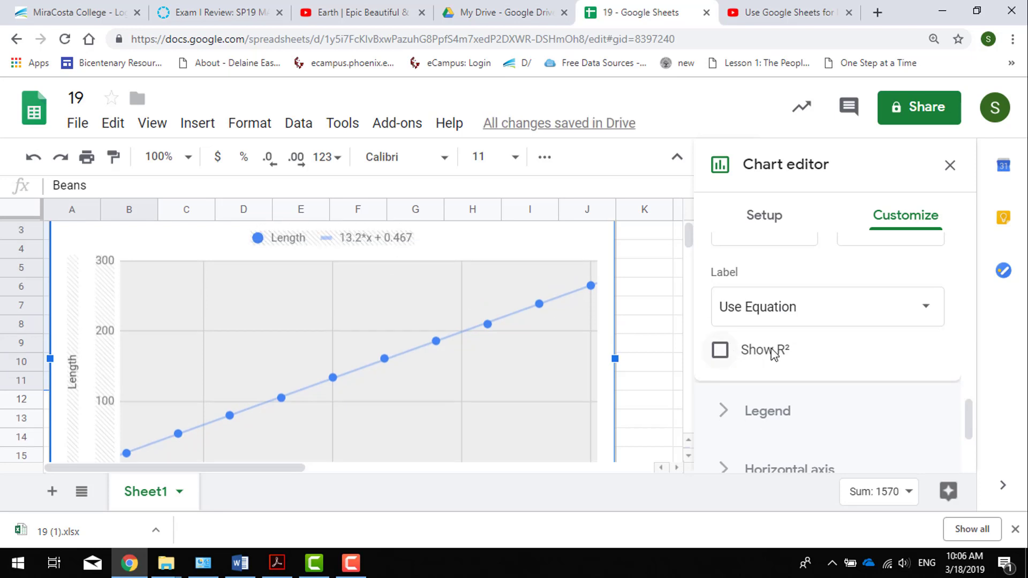
pyautogui.click(720, 350)
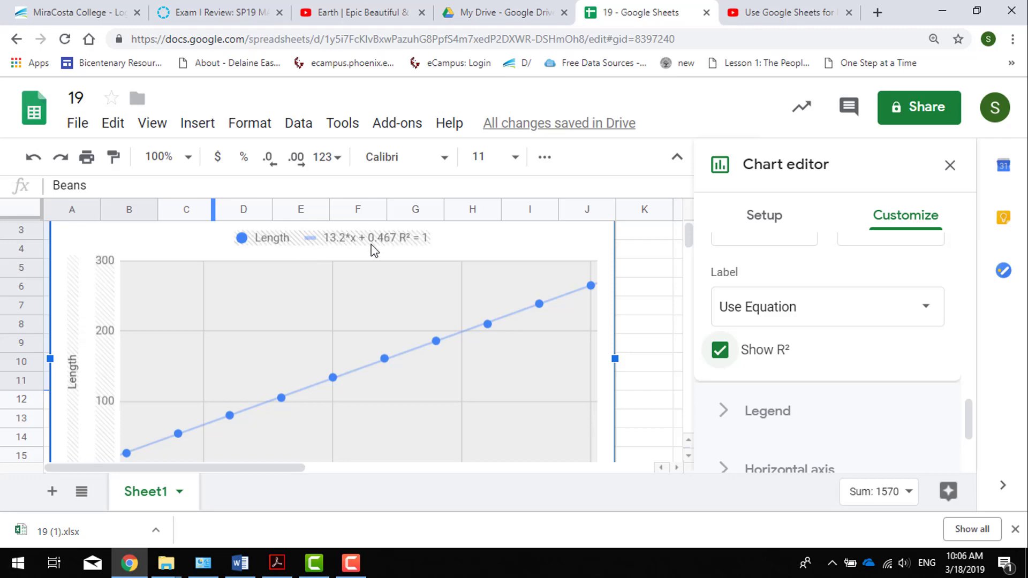
# Step: Switch to the Word review document and compare the part b best-fit line formulas with the chart's trendline equation in Google Sheets
pyautogui.click(251, 567)
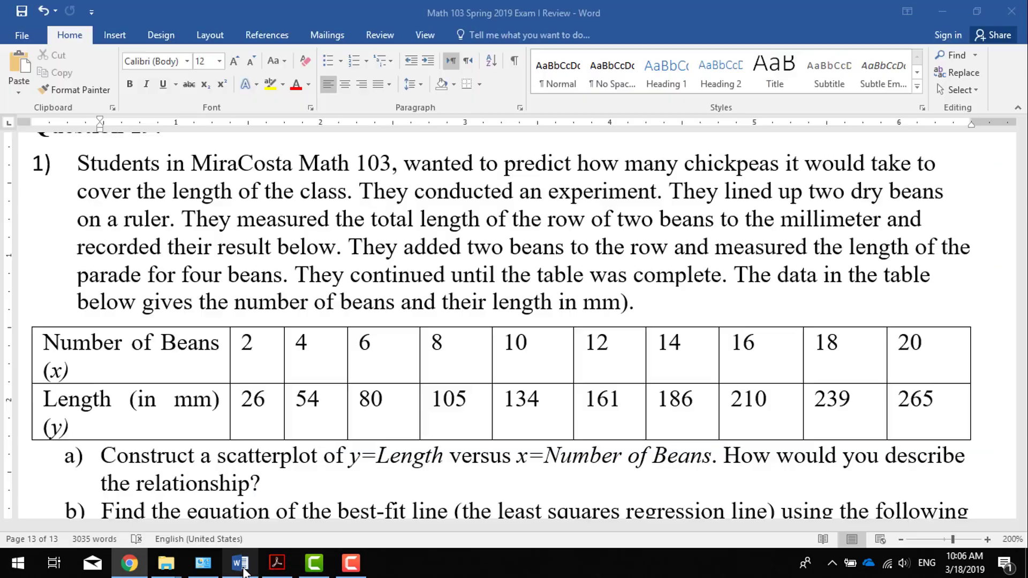
pyautogui.scroll(-5, 334, 363)
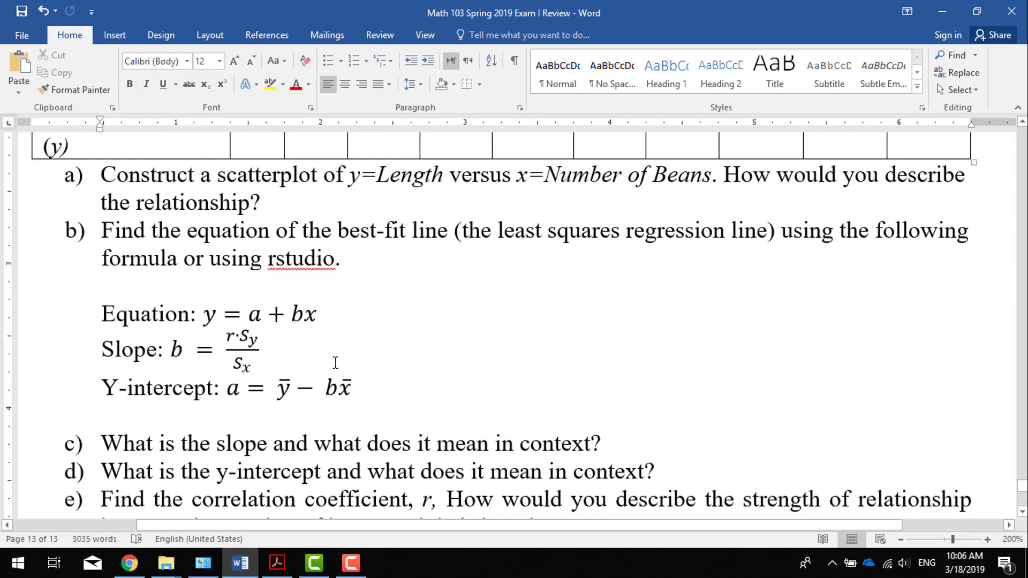
pyautogui.click(132, 567)
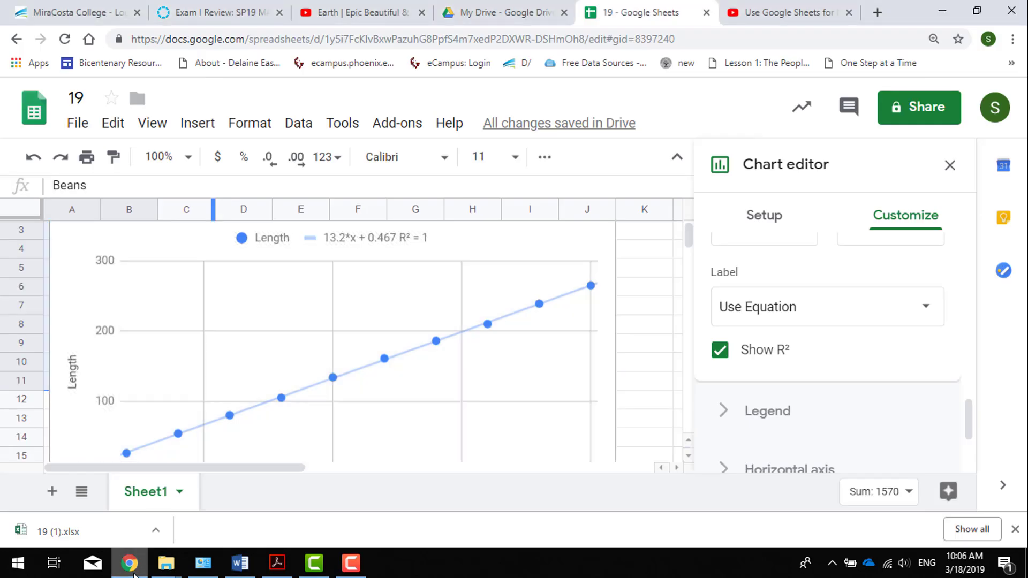
pyautogui.click(134, 573)
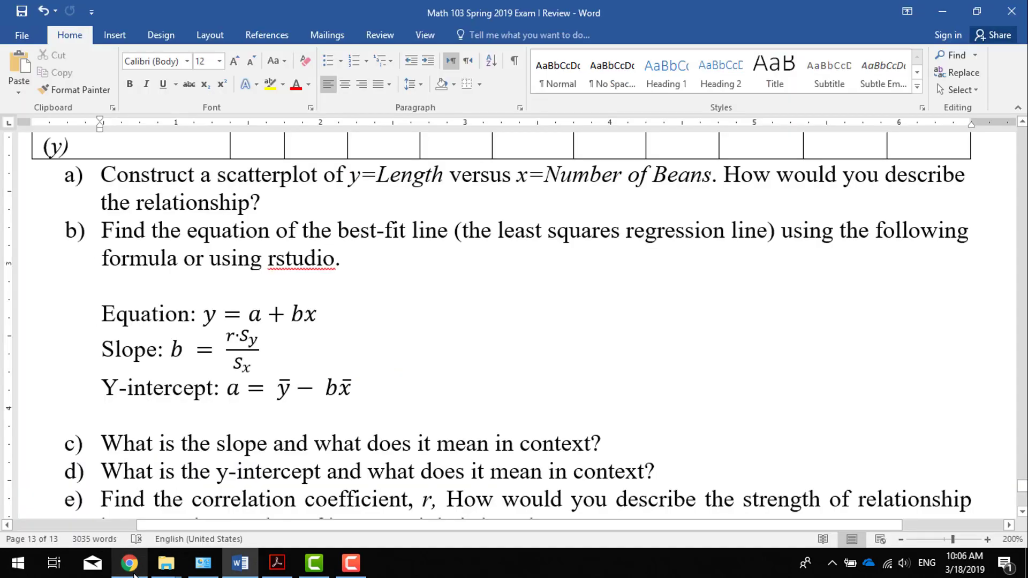
pyautogui.hotkey('alt', 'Tab')
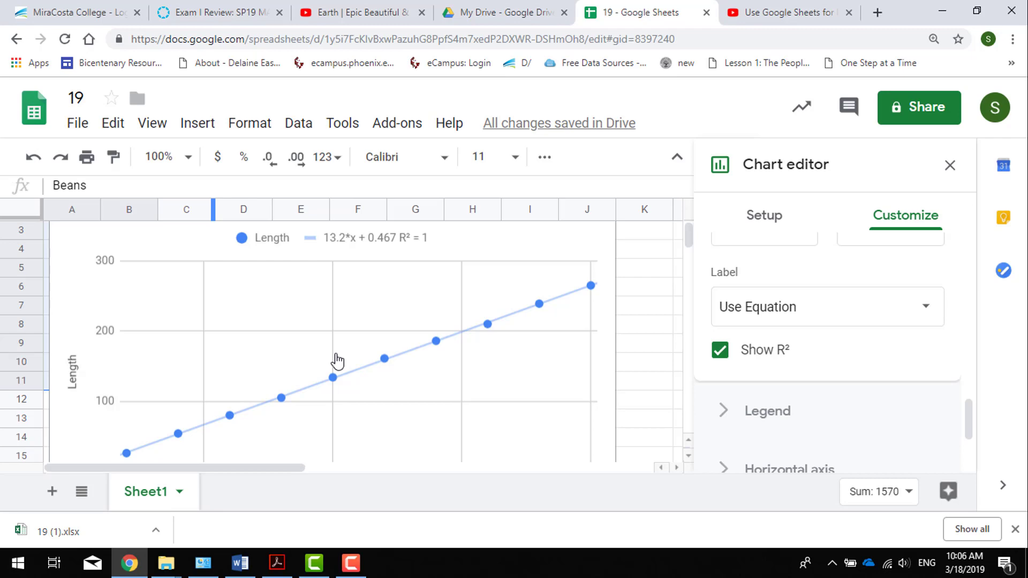
# Step: Read the slope, y-intercept, correlation and coefficient of determination questions in Word and examine the trendline chart in Google Sheets for them
pyautogui.click(239, 562)
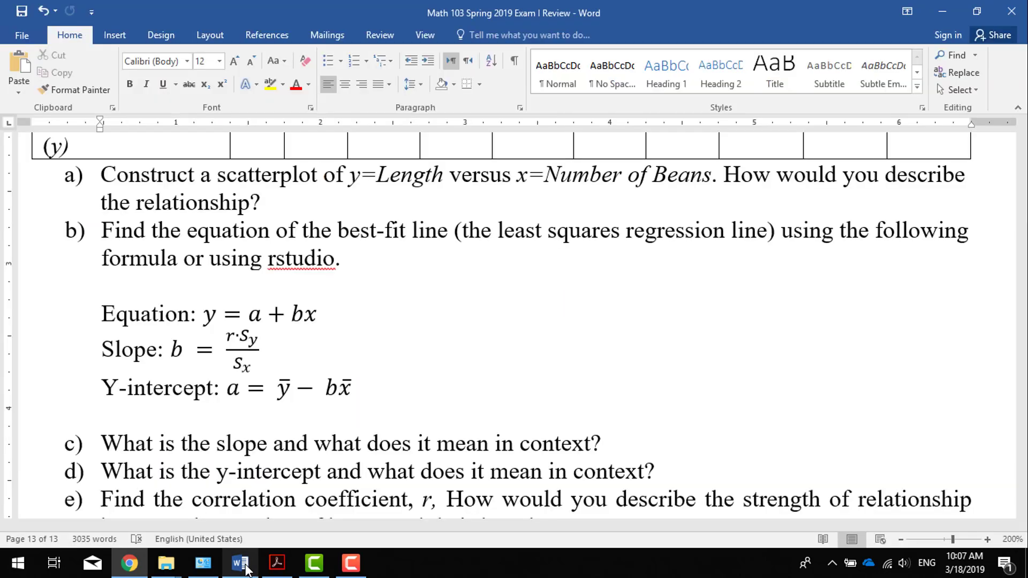
pyautogui.scroll(-5, 323, 354)
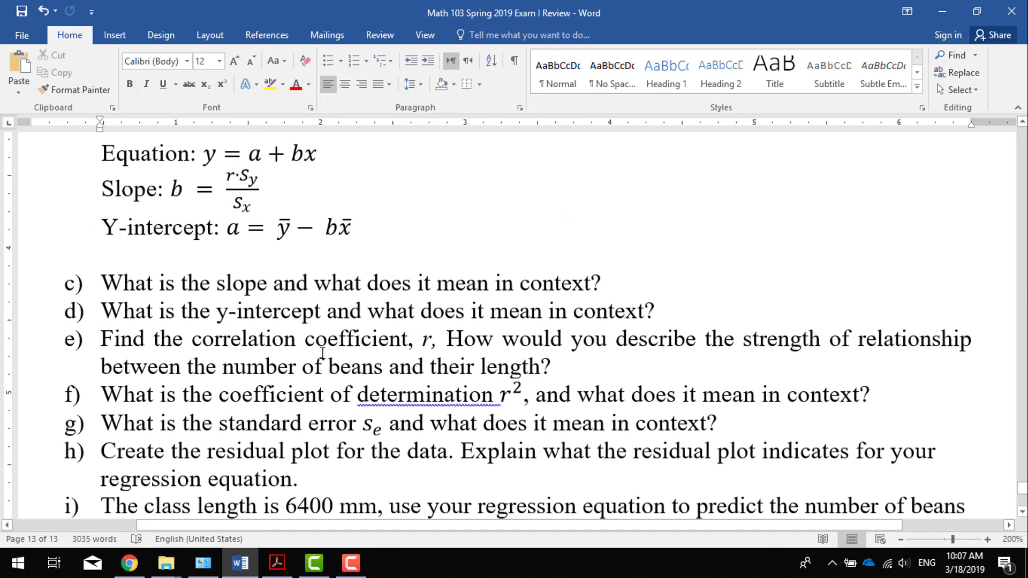
pyautogui.click(236, 571)
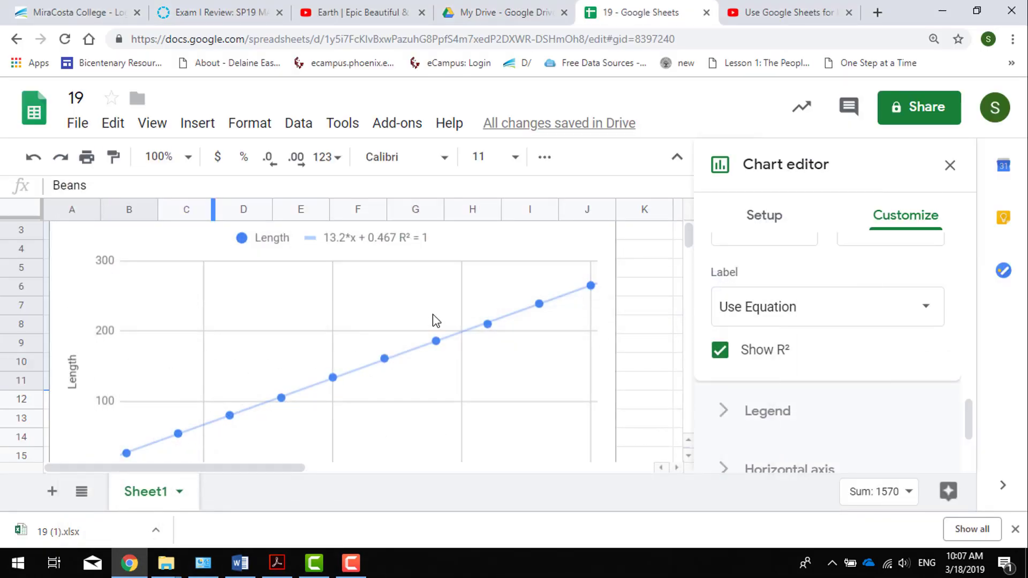
pyautogui.scroll(-1, 436, 320)
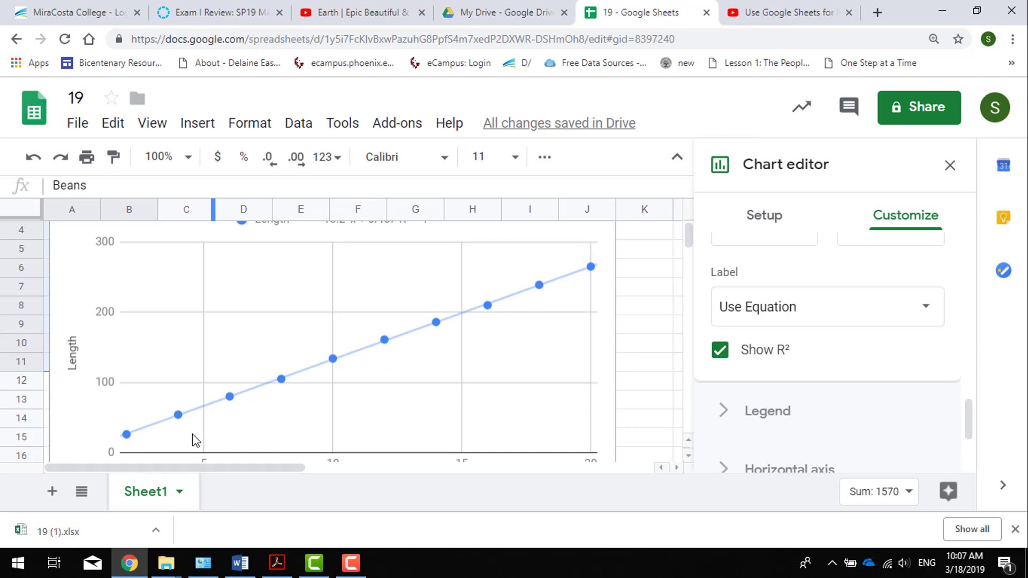
pyautogui.scroll(1, 193, 436)
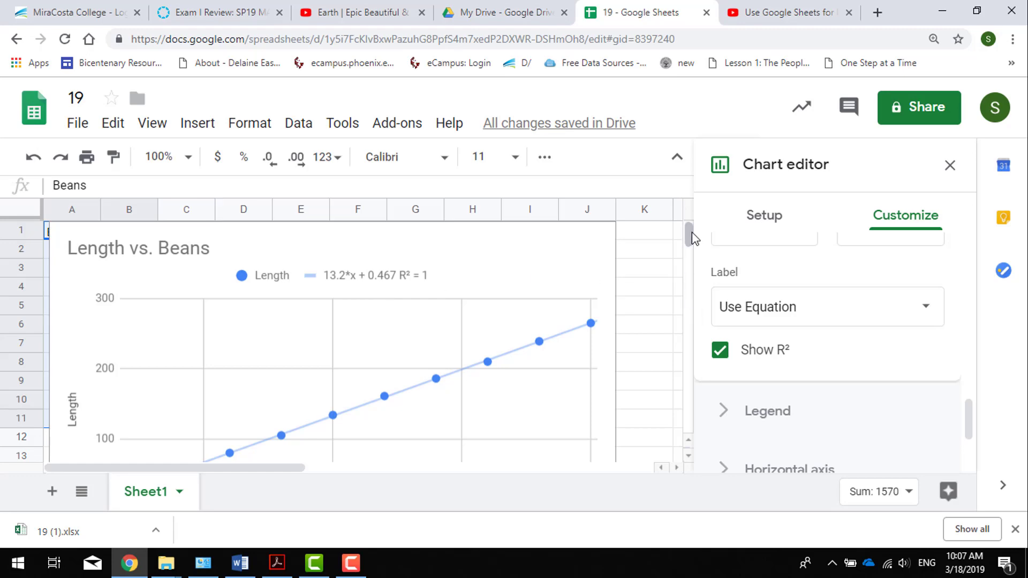
pyautogui.moveTo(690, 233)
pyautogui.mouseDown()
pyautogui.moveTo(689, 245)
pyautogui.moveTo(689, 232)
pyautogui.mouseUp()
pyautogui.click(239, 563)
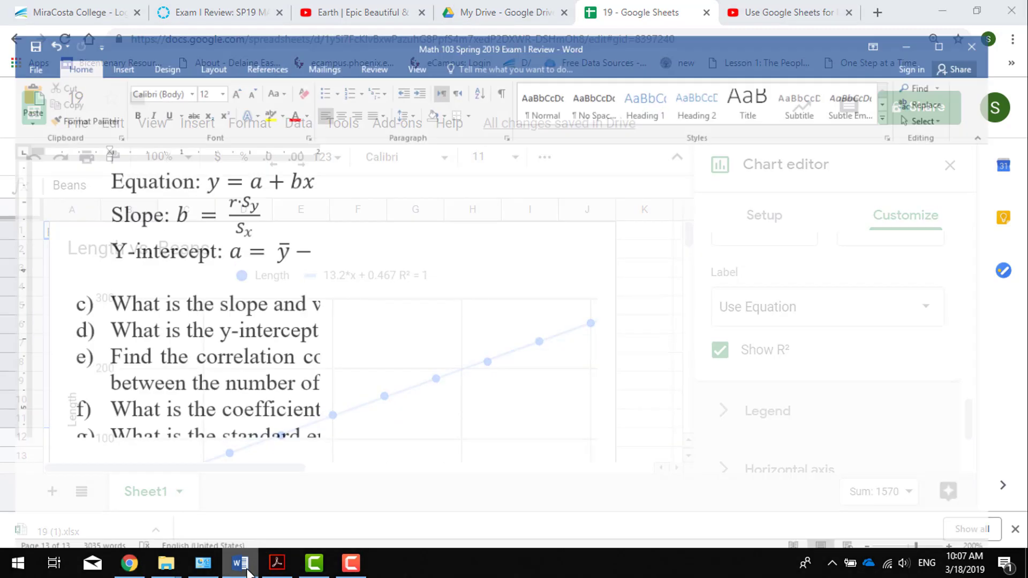
pyautogui.scroll(-1, 318, 369)
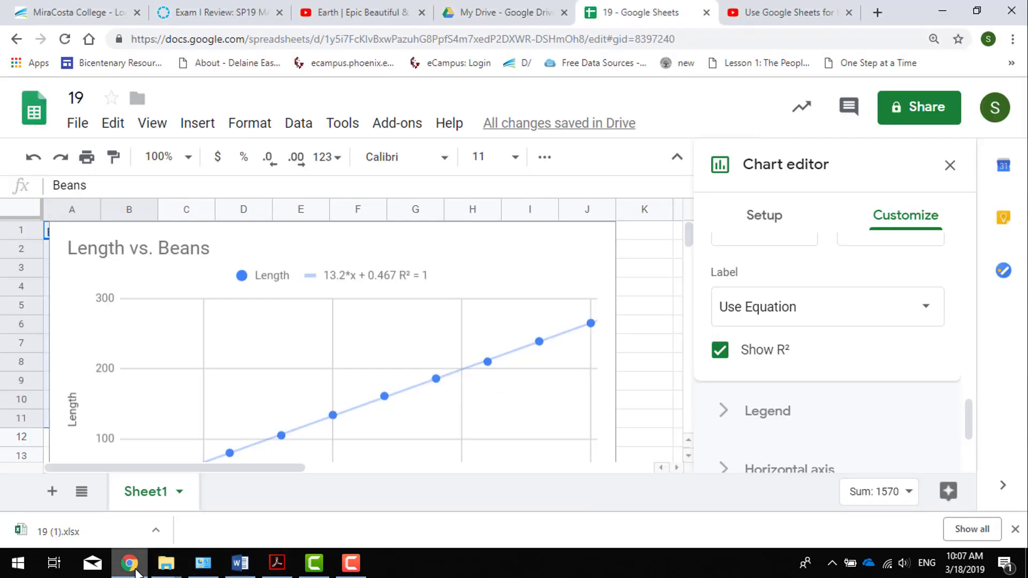
# Step: In Google Sheets, move the scatter chart off the Beans and Length data so it starts in column E
pyautogui.click(129, 563)
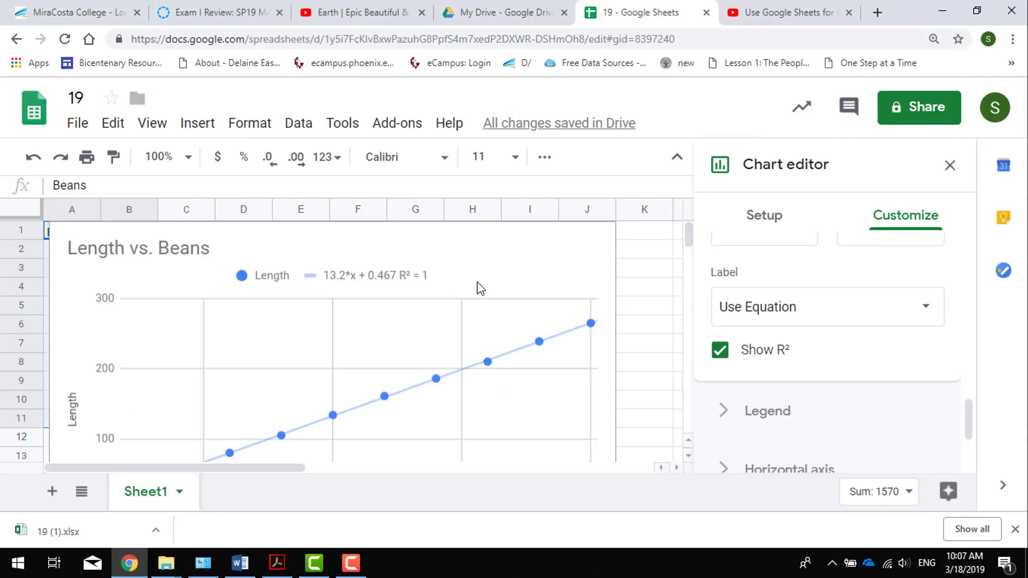
pyautogui.scroll(-3, 477, 282)
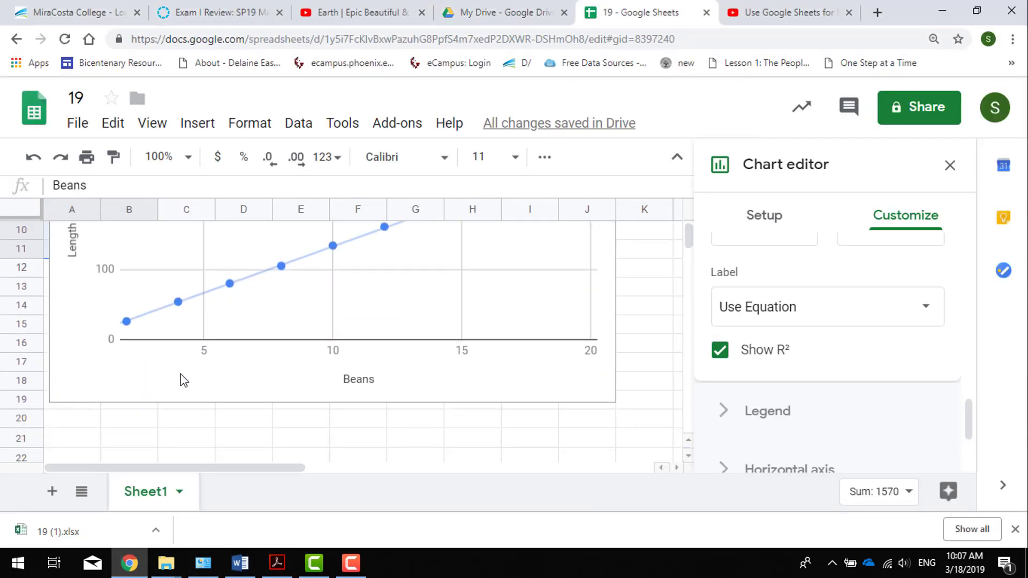
pyautogui.click(121, 370)
pyautogui.moveTo(116, 387); pyautogui.dragTo(332, 388)
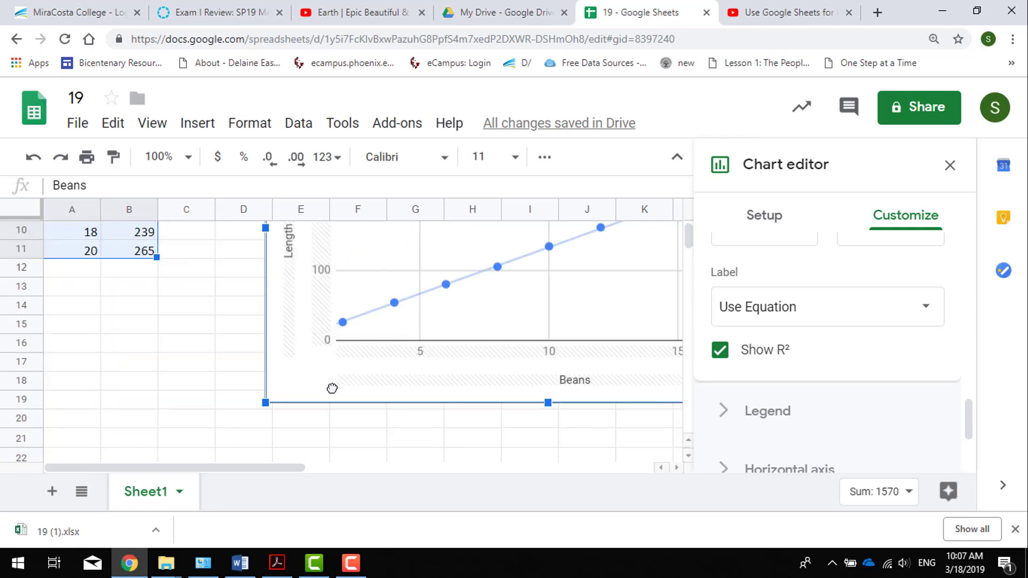
pyautogui.scroll(3, 202, 322)
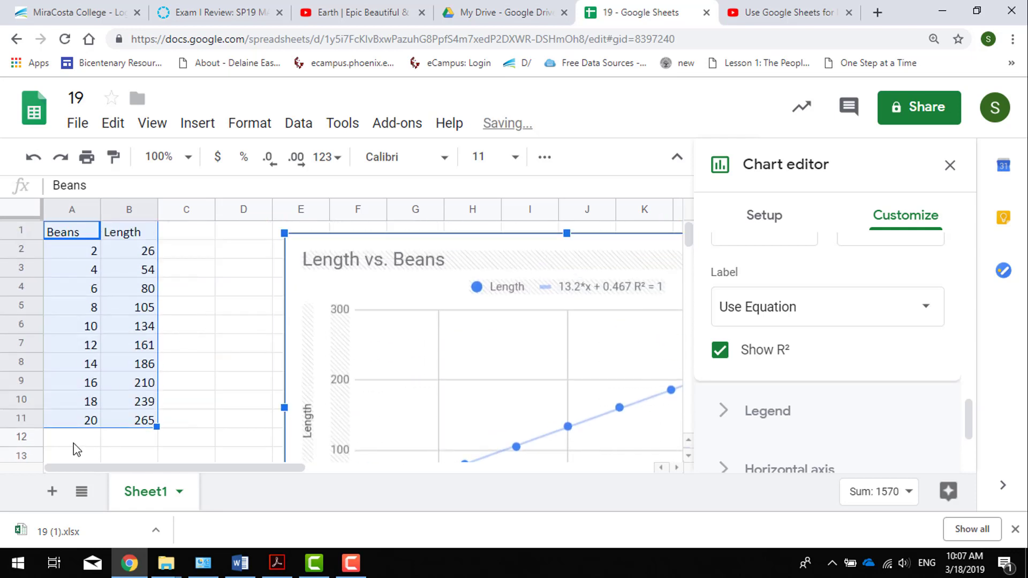
# Step: Label cell A12, just below the Beans values, as r
pyautogui.click(74, 440)
pyautogui.write('=')
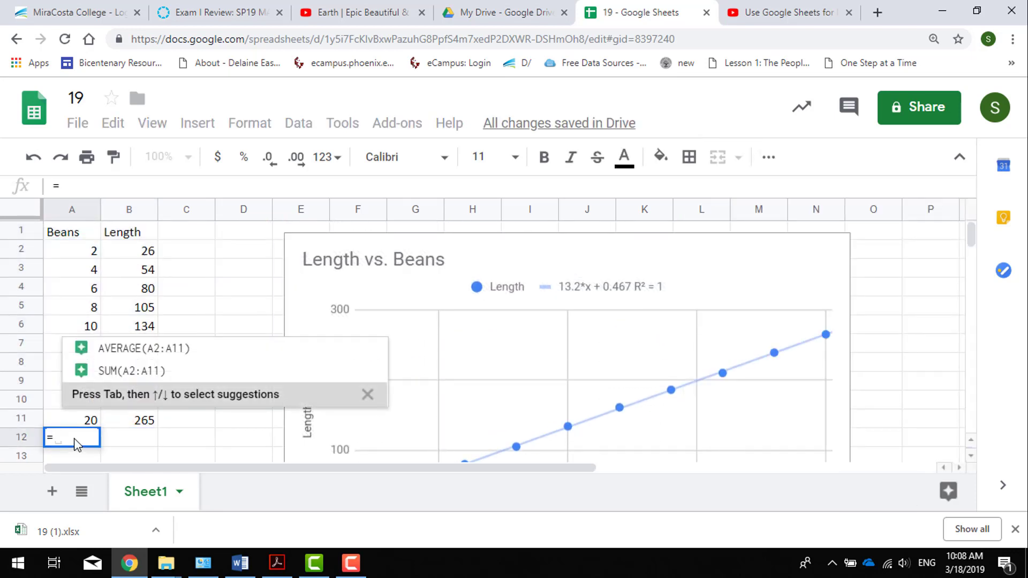
pyautogui.press('Escape')
pyautogui.press('Tab')
# Step: Calculate the correlation coefficient in B12 with =CORREL(A2:A11,B2:B11)
pyautogui.write('=')
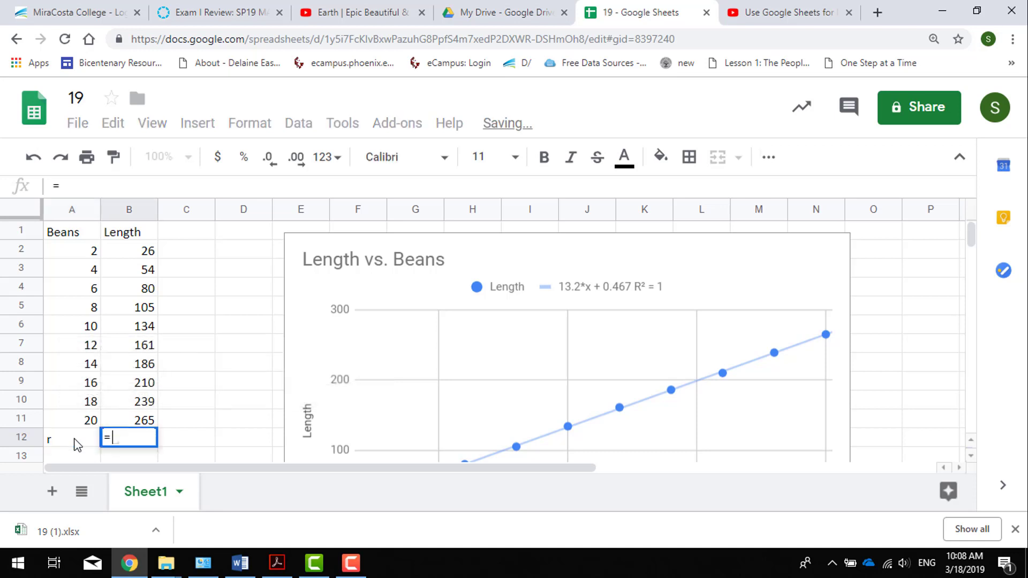
pyautogui.write('CORR')
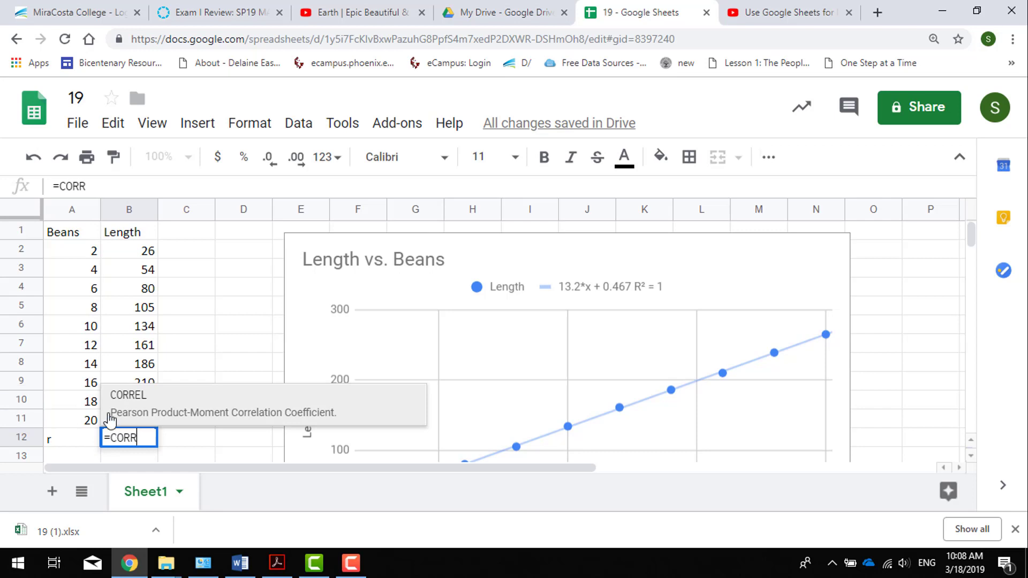
pyautogui.click(128, 400)
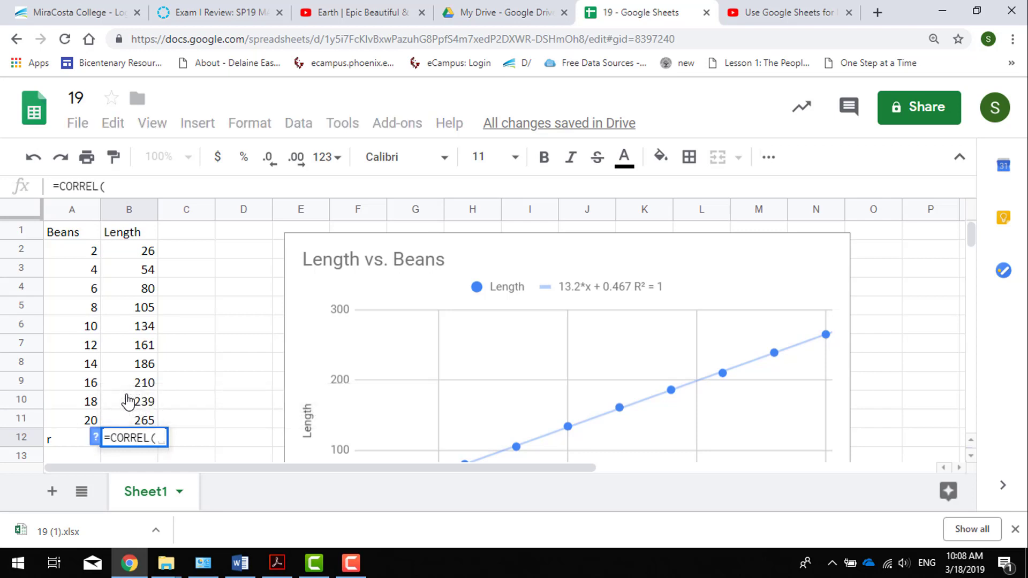
pyautogui.moveTo(89, 250); pyautogui.dragTo(81, 423)
pyautogui.write(',')
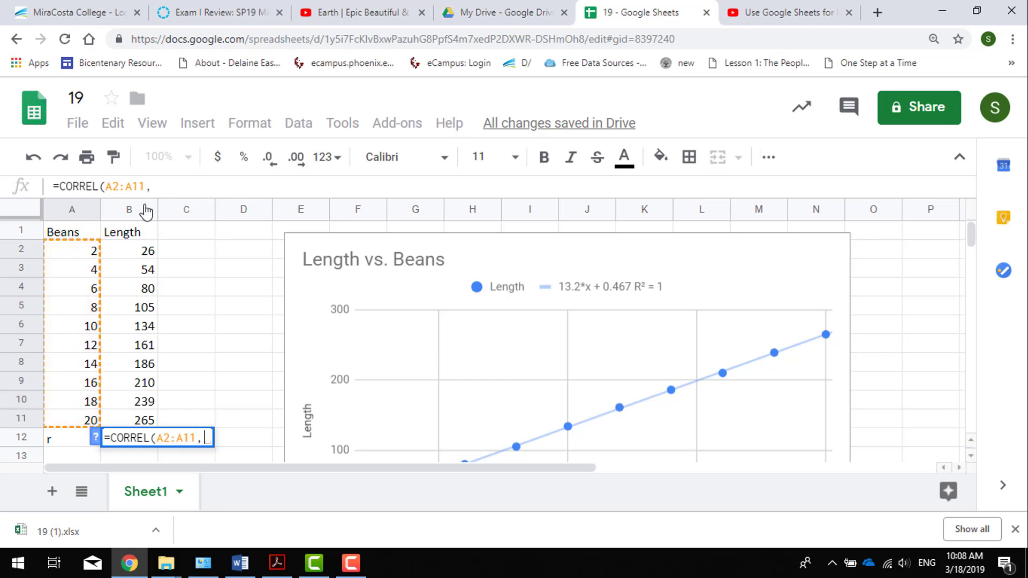
pyautogui.moveTo(140, 256); pyautogui.dragTo(147, 417)
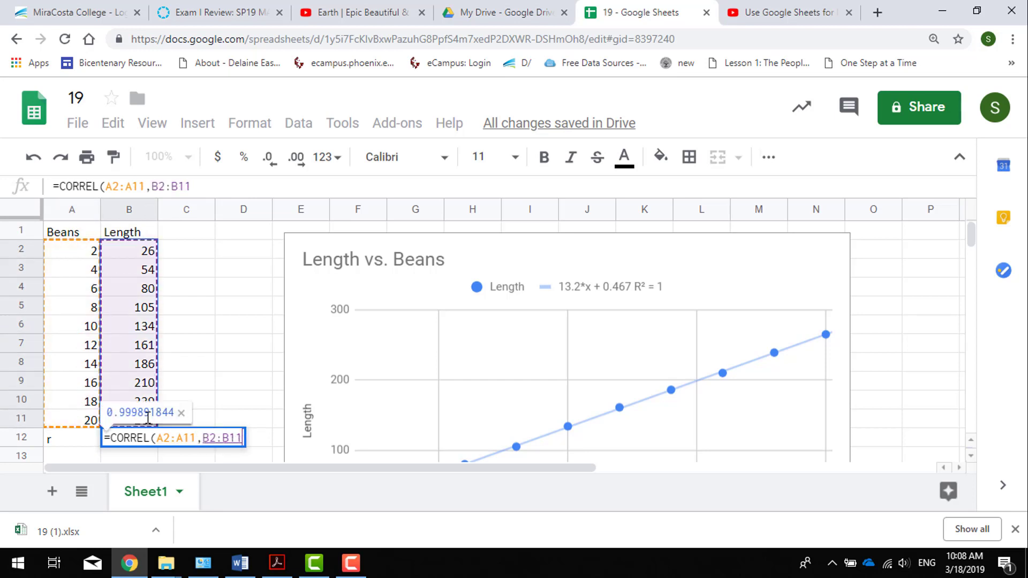
pyautogui.write(')')
pyautogui.press('Return')
pyautogui.click(147, 418)
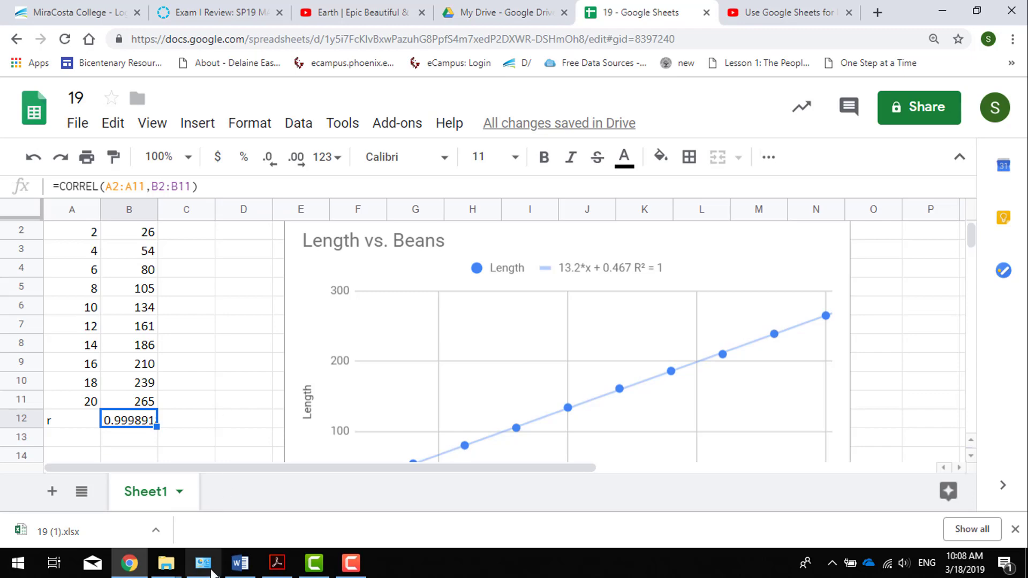
# Step: Check the coefficient of determination question in Word, and in Google Sheets label A13 as r^2 and enter =B12^2 in B13
pyautogui.click(240, 562)
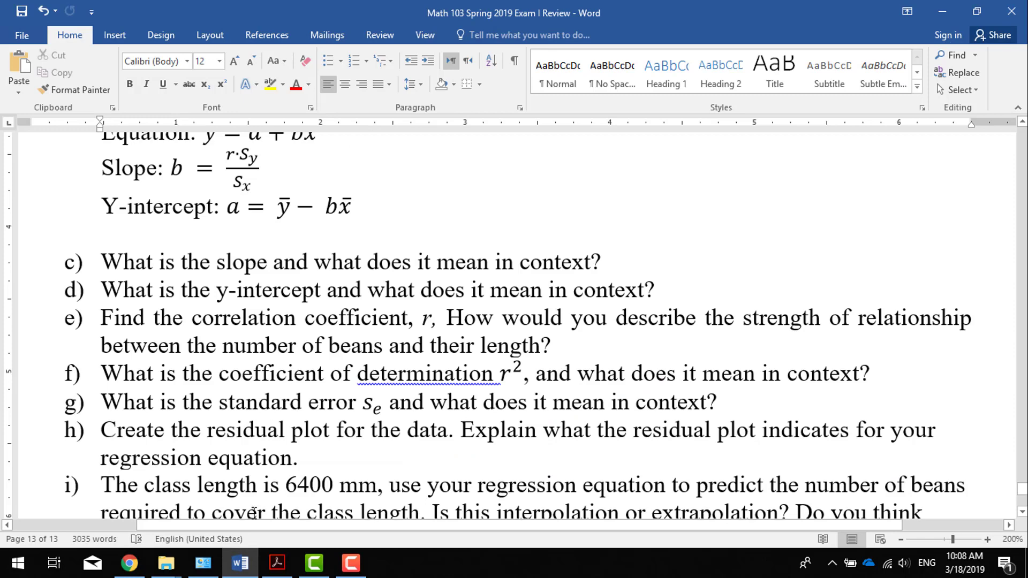
pyautogui.click(129, 562)
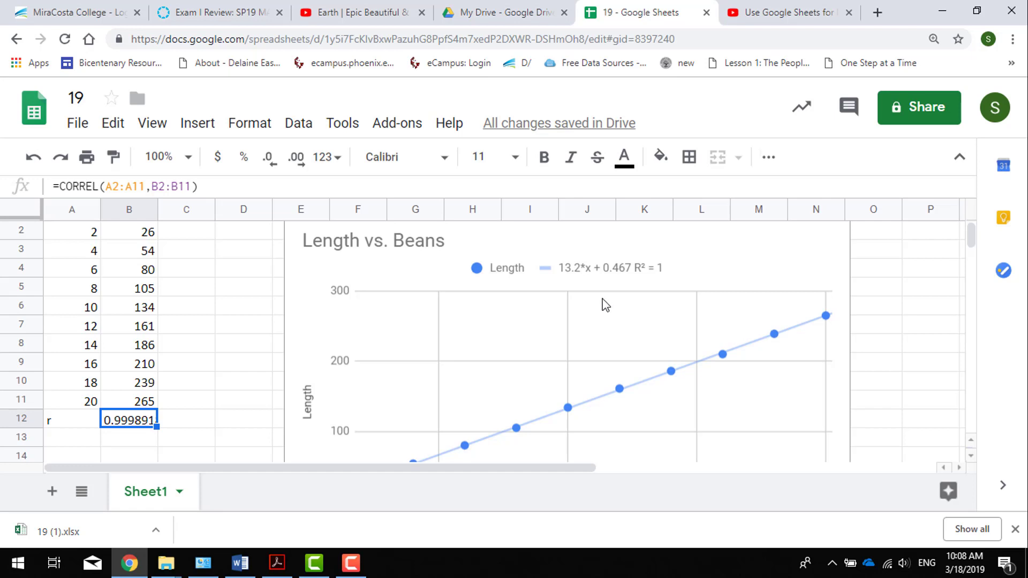
pyautogui.click(78, 445)
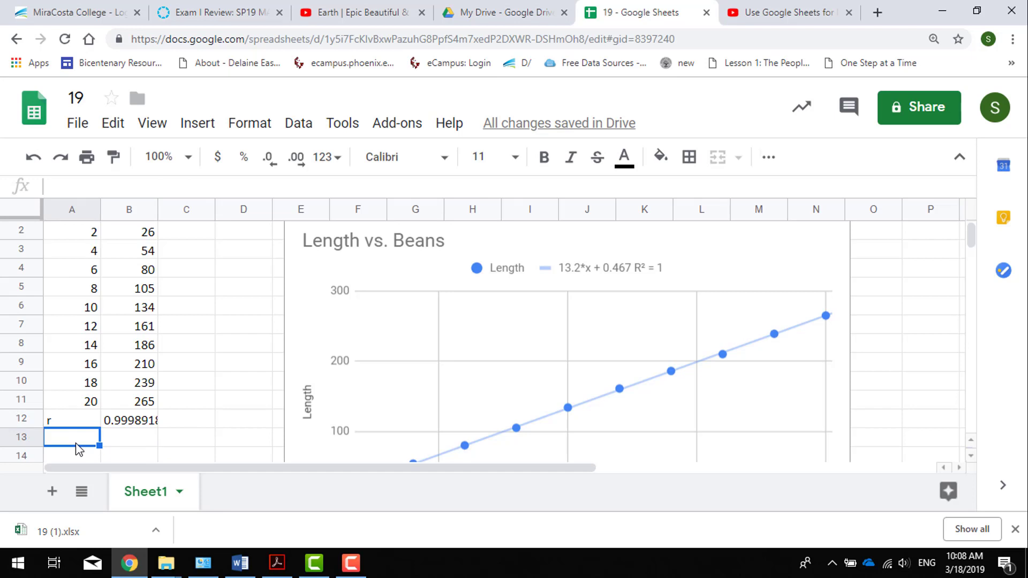
pyautogui.write('r^2')
pyautogui.press('Tab')
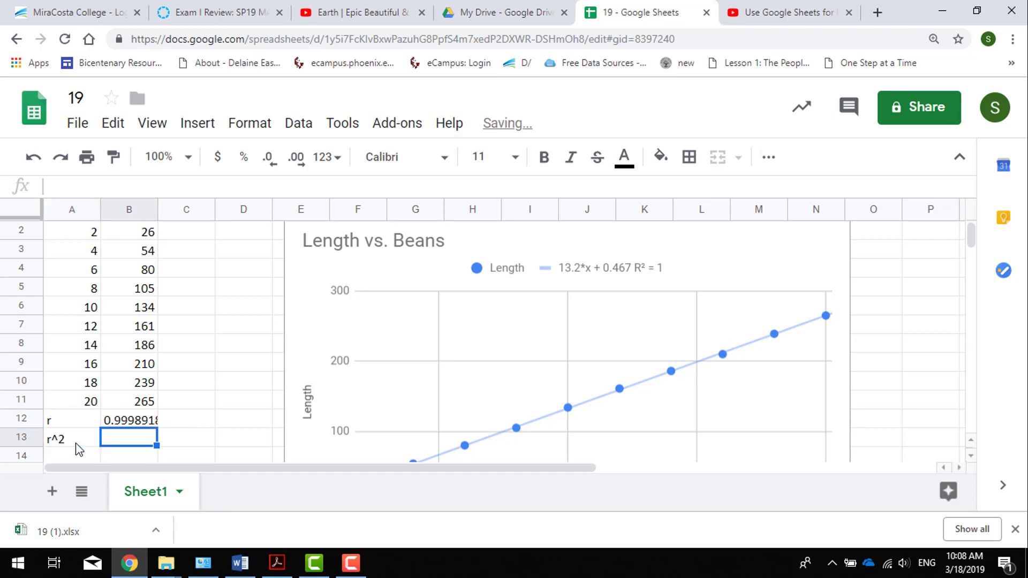
pyautogui.write('=')
pyautogui.click(132, 422)
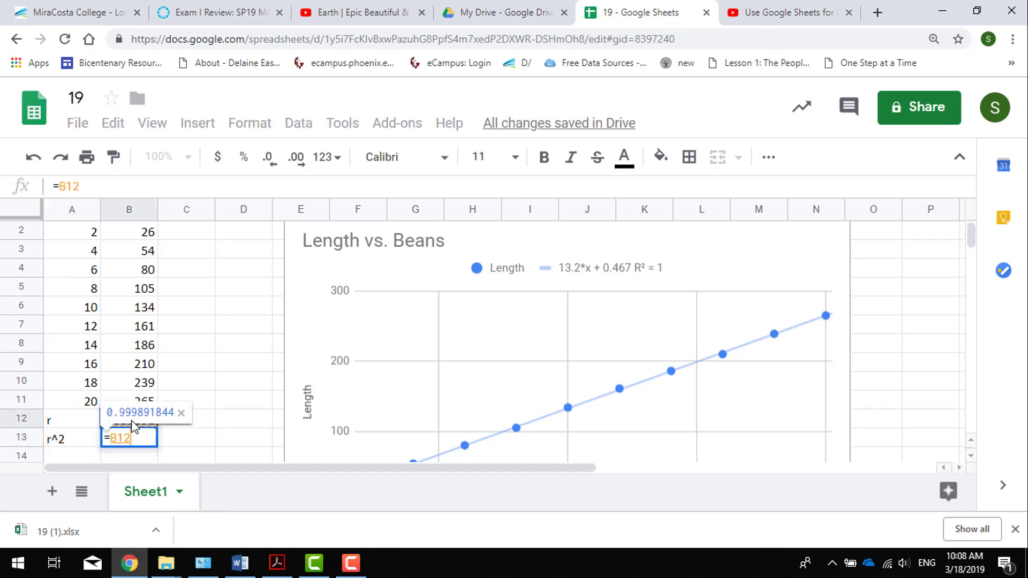
pyautogui.write('^2')
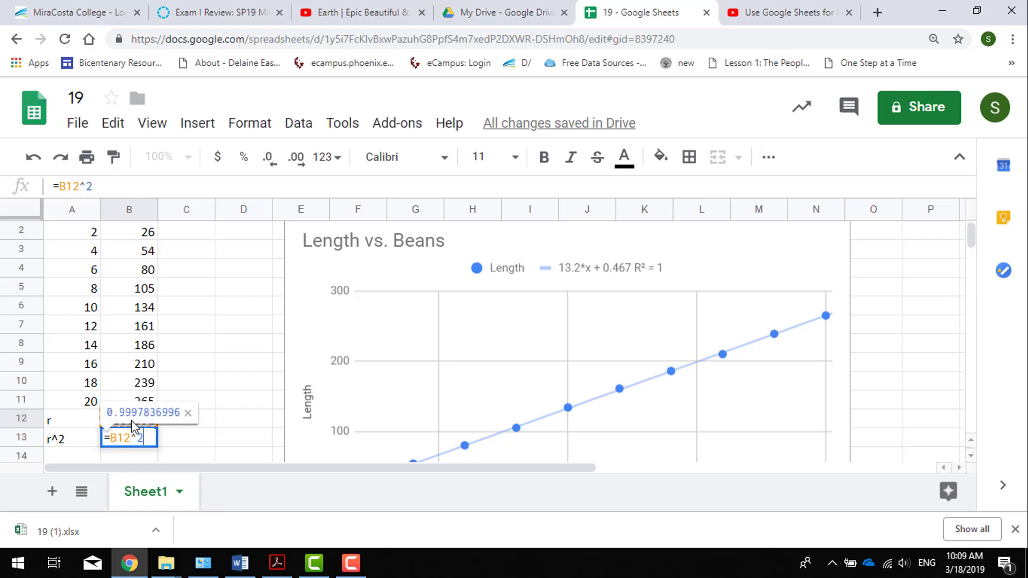
pyautogui.press('Return')
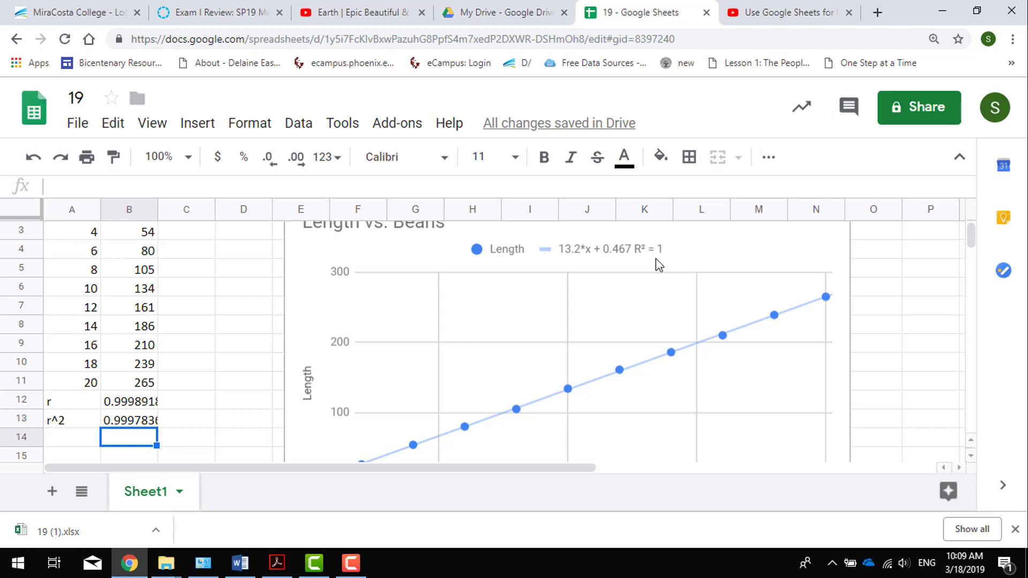
# Step: Read the standard error question in Word and look up the matching function in the Google Sheet Guidelines PDF in Acrobat
pyautogui.click(240, 562)
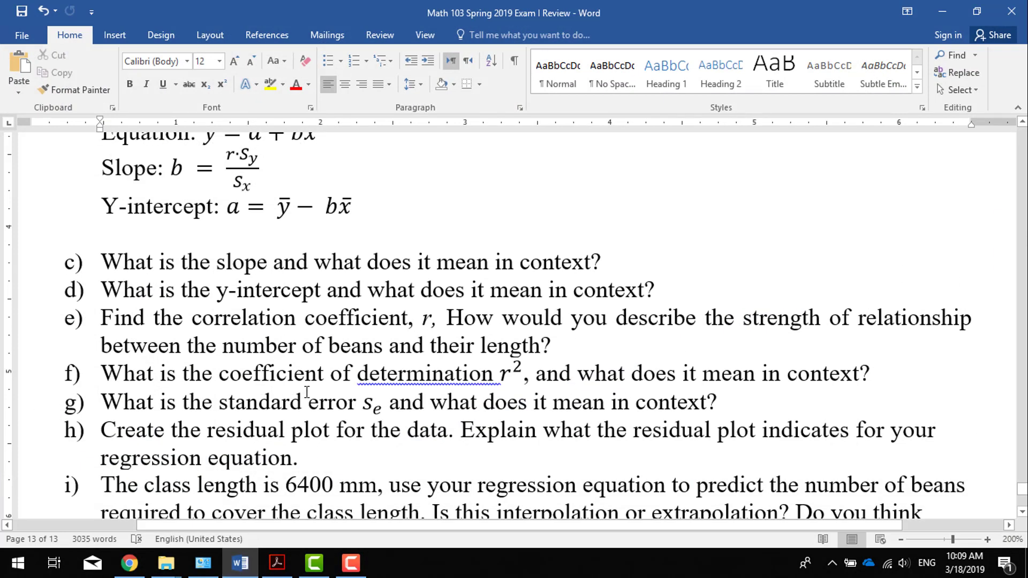
pyautogui.scroll(-5, 307, 393)
pyautogui.scroll(2, 307, 392)
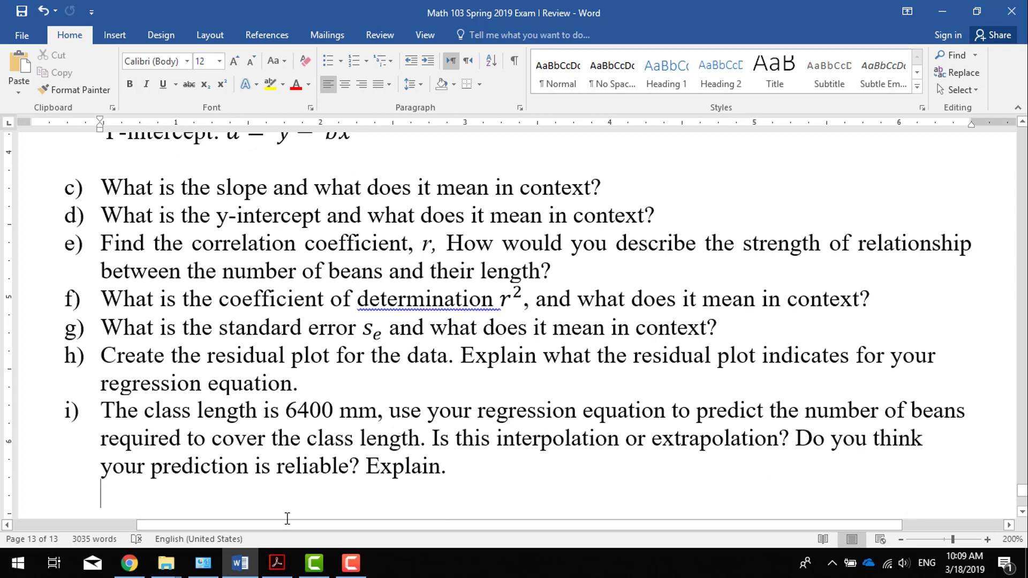
pyautogui.click(277, 563)
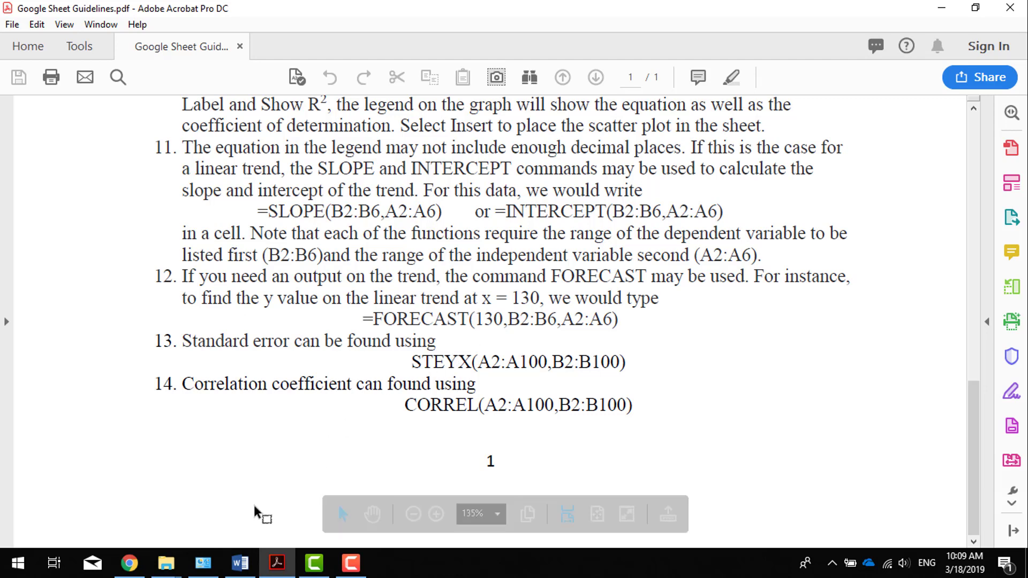
# Step: Switch to Google Sheets and label cell A14 as Se
pyautogui.click(128, 571)
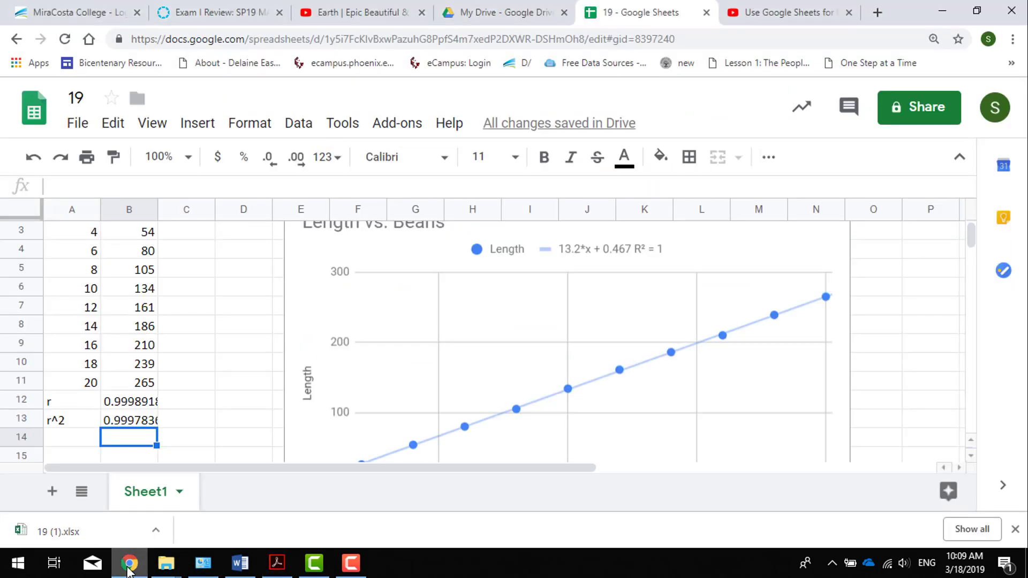
pyautogui.write('Se')
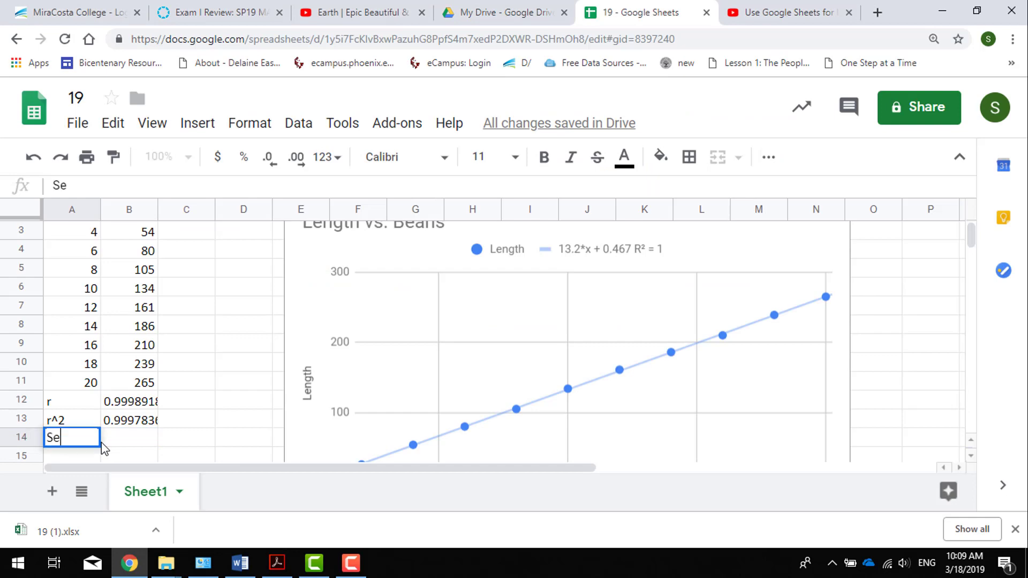
pyautogui.press('Tab')
# Step: Calculate the standard error in B14 with =STEYX(A2:A11,B2:B11), checking the function name in the PDF, and widen column B to fit the full decimals
pyautogui.write('=')
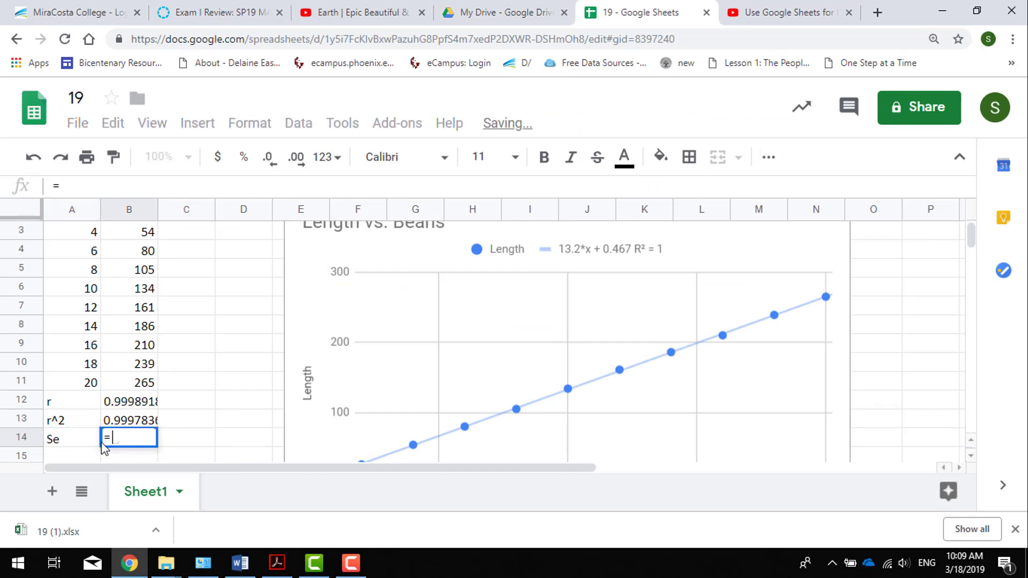
pyautogui.click(277, 563)
pyautogui.click(276, 563)
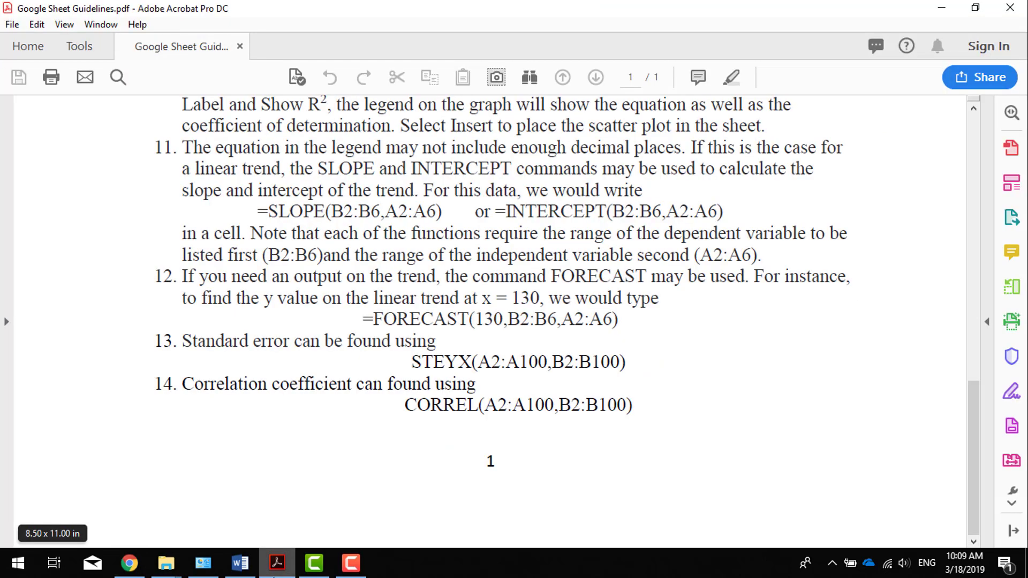
pyautogui.write('ST')
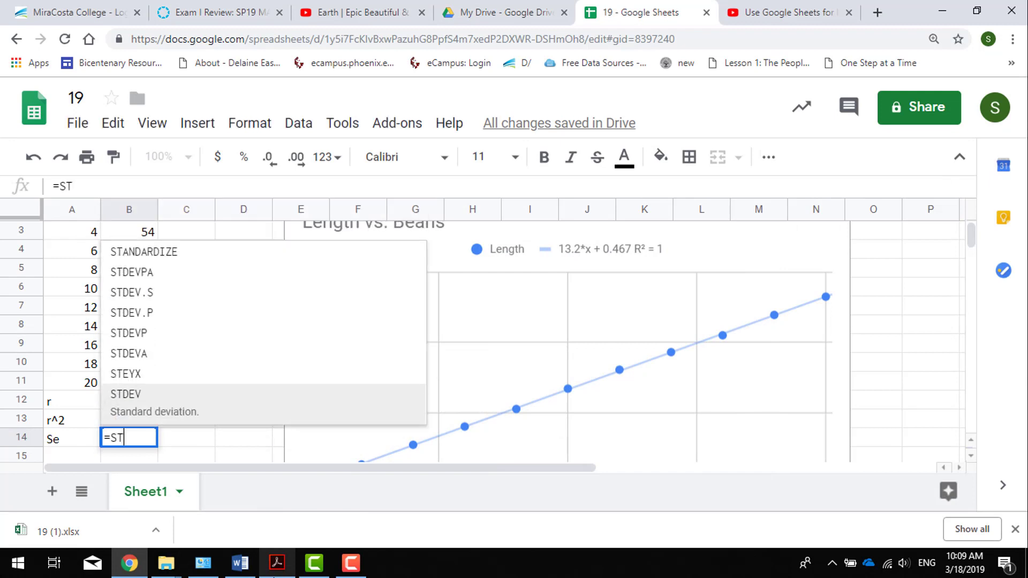
pyautogui.write('EY')
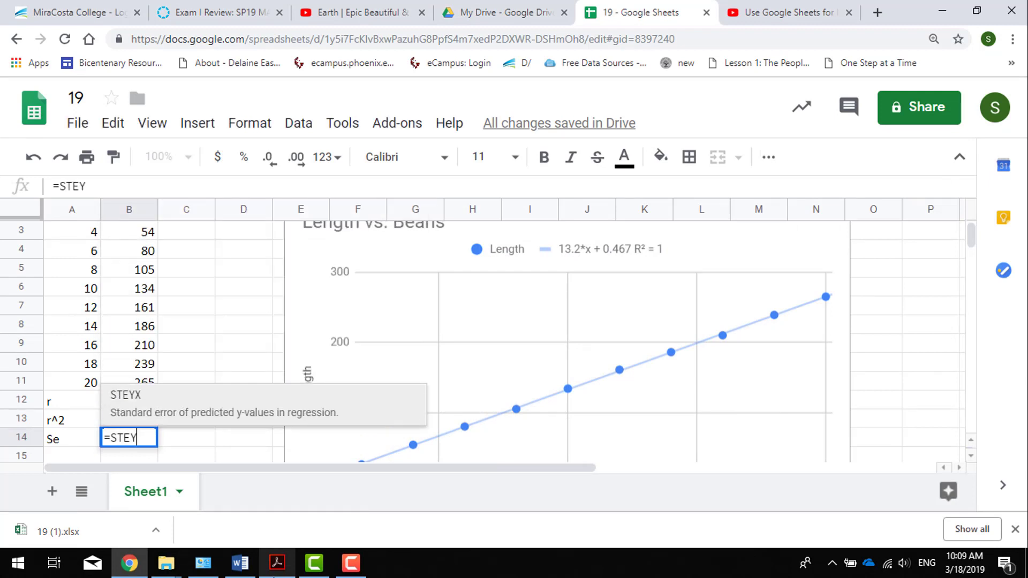
pyautogui.write('X(')
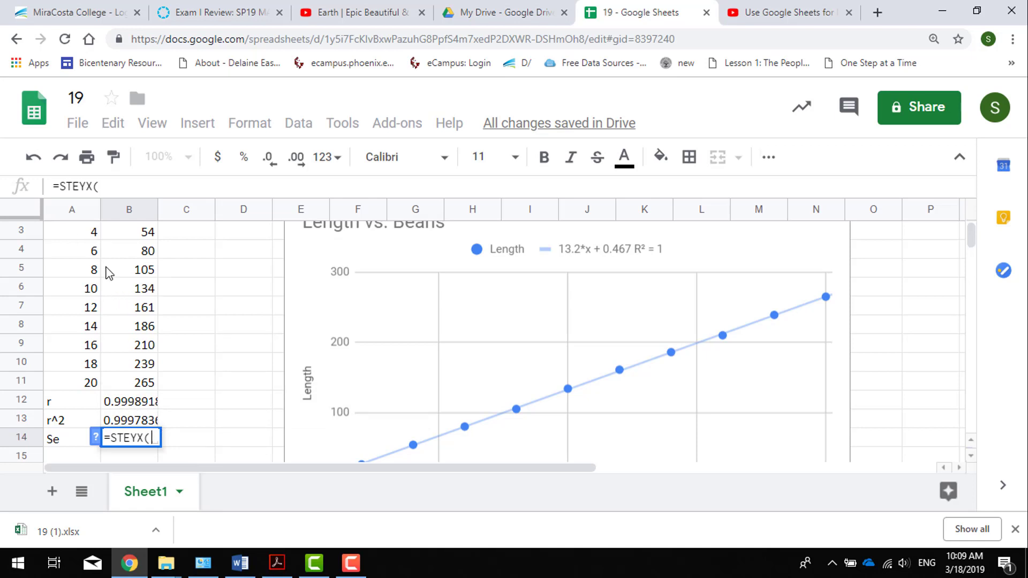
pyautogui.scroll(2, 91, 243)
pyautogui.moveTo(86, 251); pyautogui.dragTo(82, 420)
pyautogui.write(',')
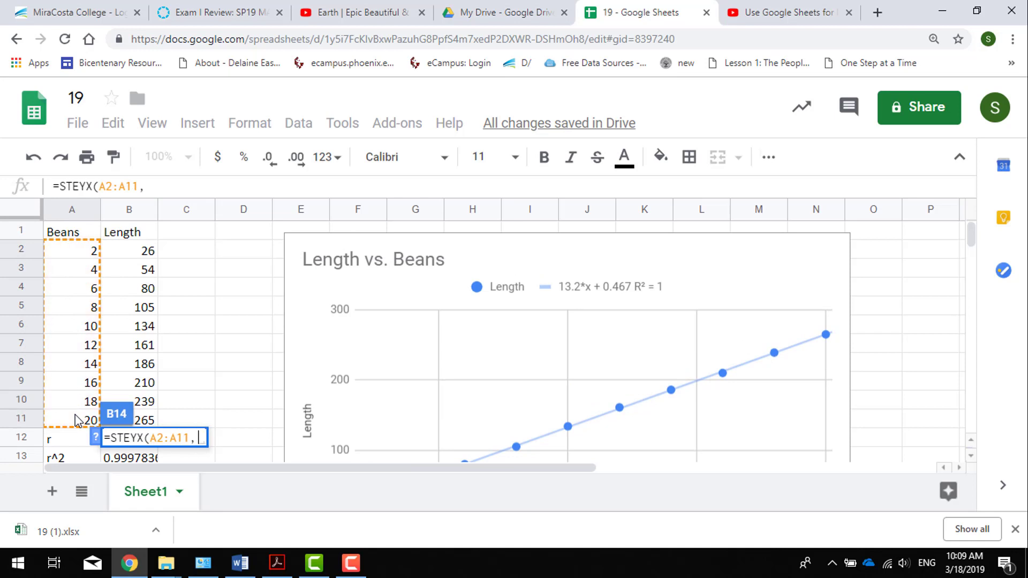
pyautogui.moveTo(138, 250); pyautogui.dragTo(138, 420)
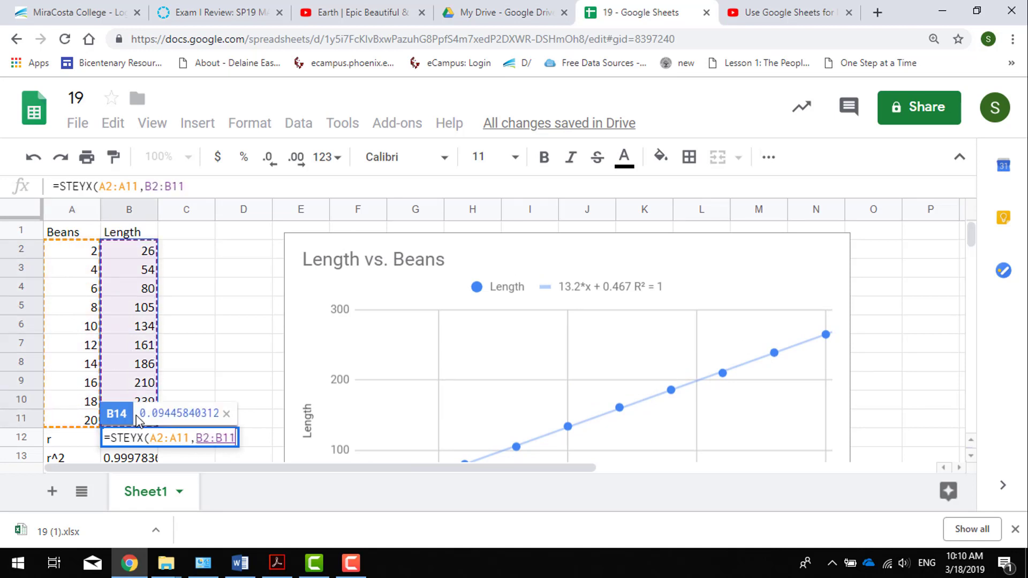
pyautogui.write(')')
pyautogui.press('Return')
pyautogui.click(138, 420)
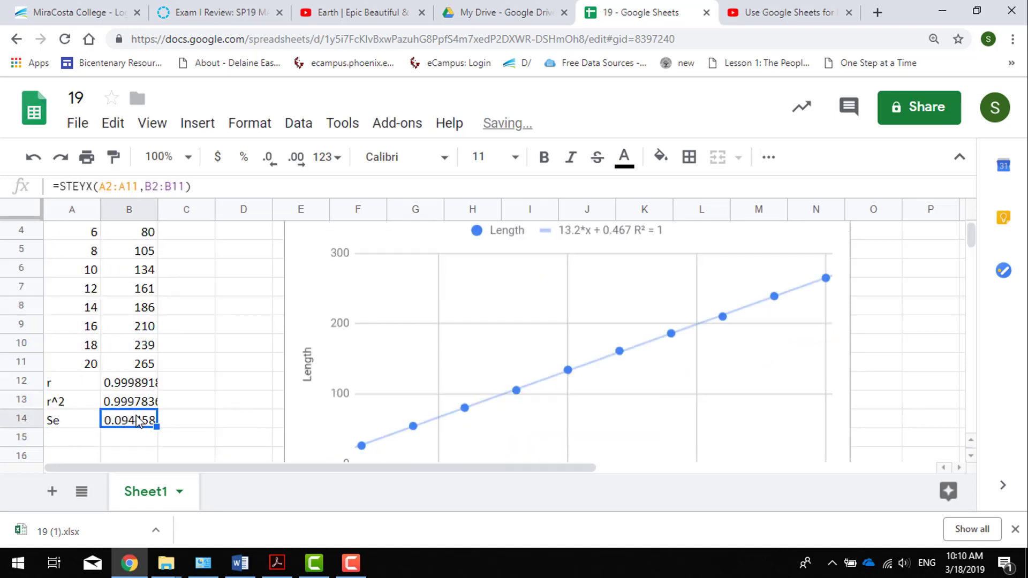
pyautogui.moveTo(158, 209); pyautogui.dragTo(236, 211)
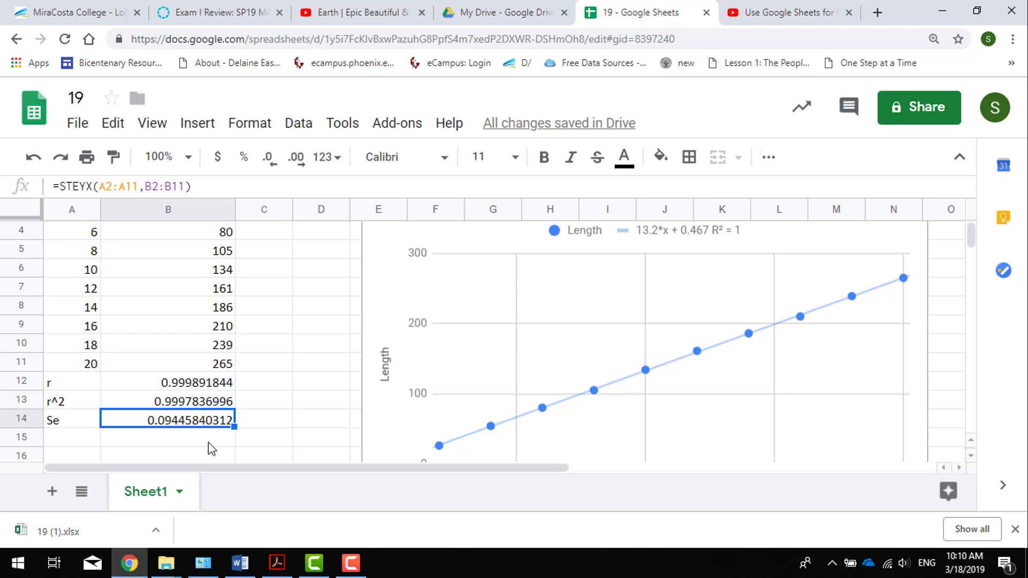
# Step: Check the residual plot question in Word, and in Google Sheets move the scatter chart below row 7, starting in column D
pyautogui.click(241, 568)
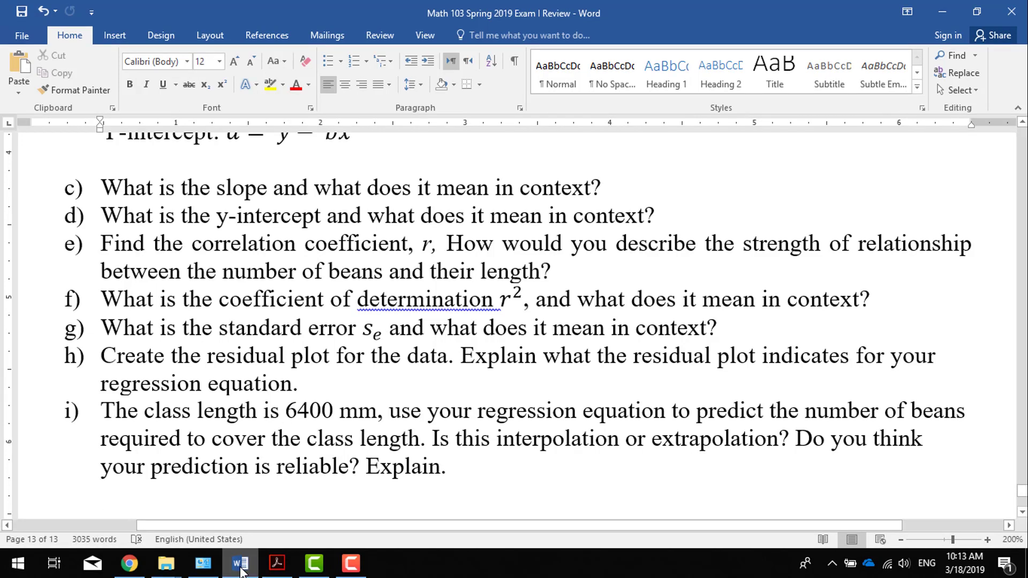
pyautogui.click(240, 570)
pyautogui.scroll(1, 349, 382)
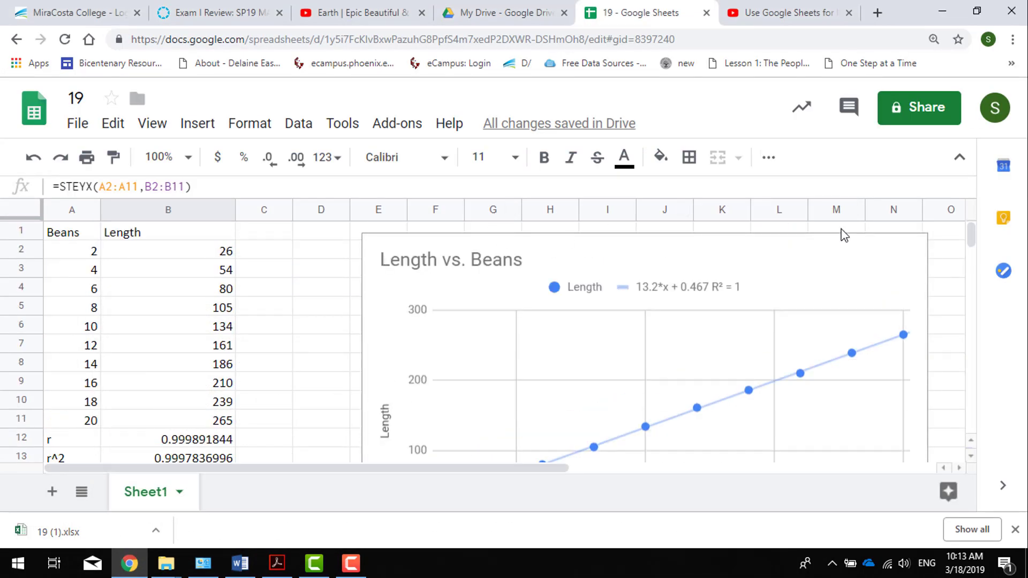
pyautogui.click(743, 367)
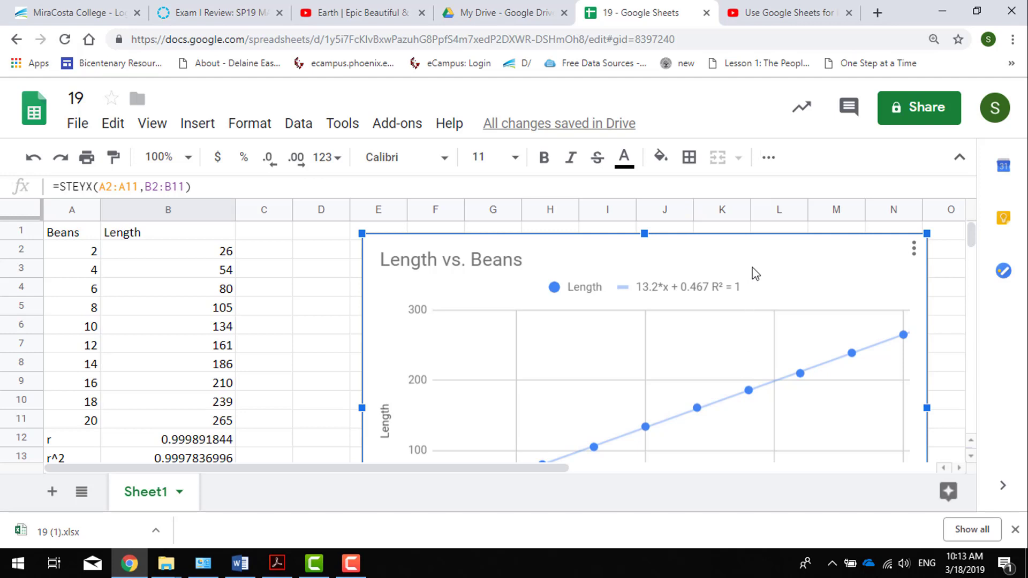
pyautogui.moveTo(755, 250); pyautogui.dragTo(690, 365)
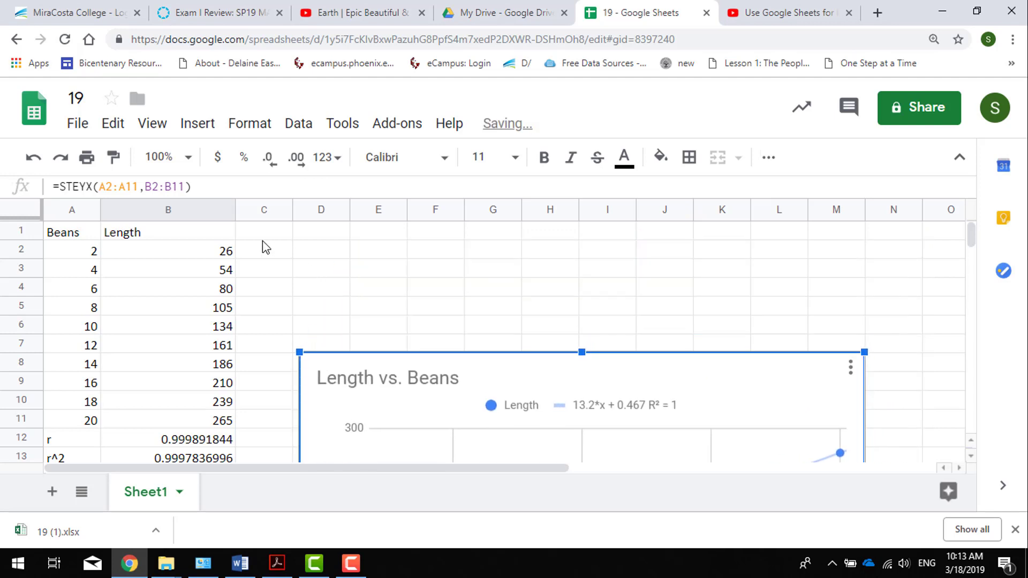
# Step: Change the header in B1 to Actual Length
pyautogui.click(209, 239)
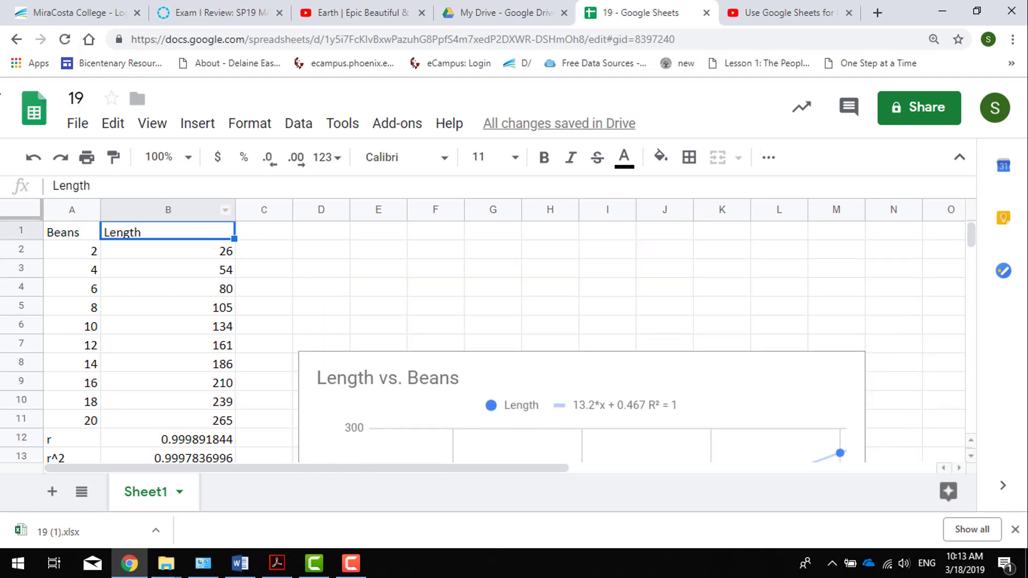
pyautogui.click(54, 187)
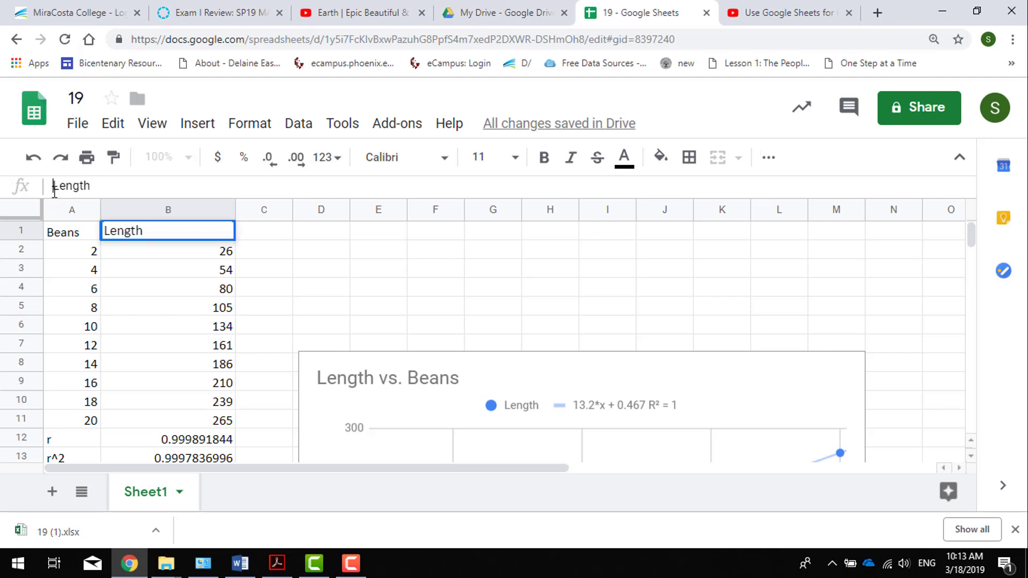
pyautogui.write('Actual')
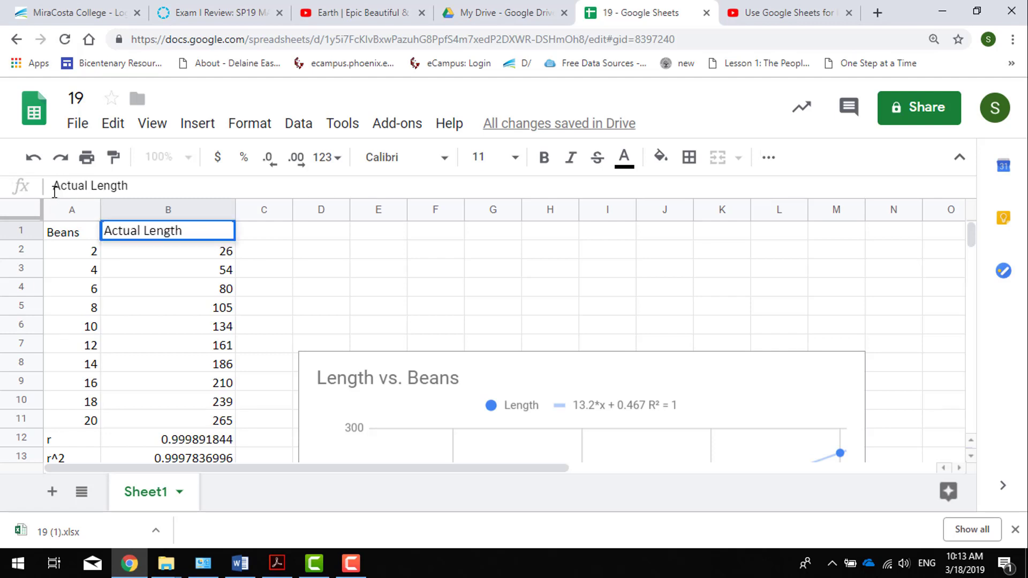
pyautogui.press('Tab')
# Step: Add the header Predicted Length in C1 and widen column C to fit it
pyautogui.write('Pr')
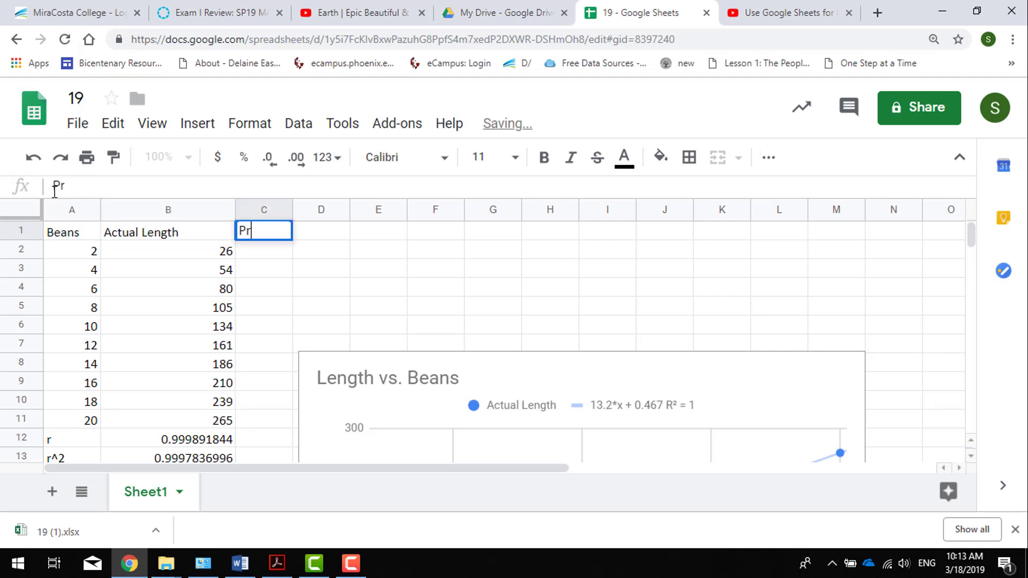
pyautogui.write('edicted Length')
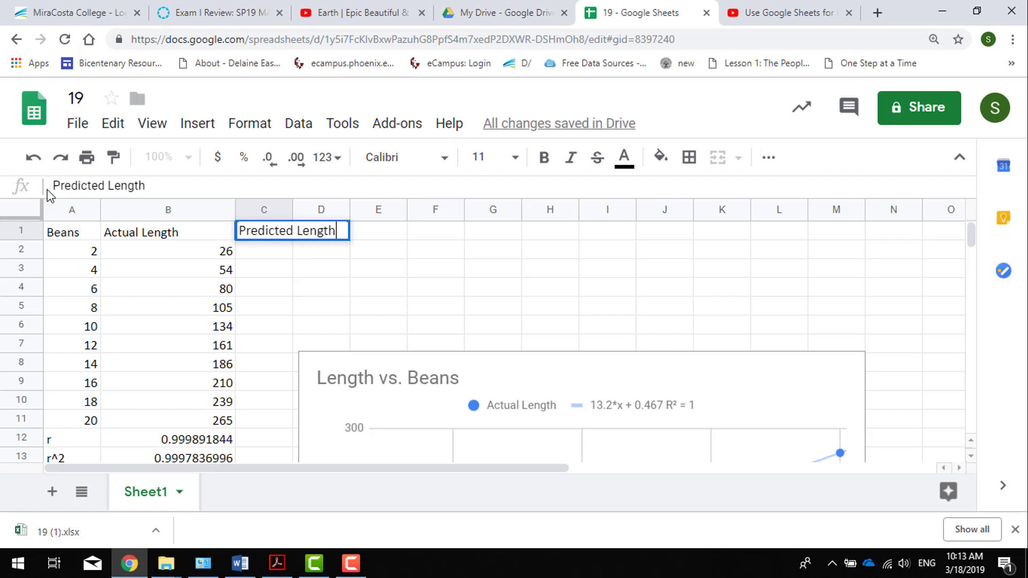
pyautogui.press('Return')
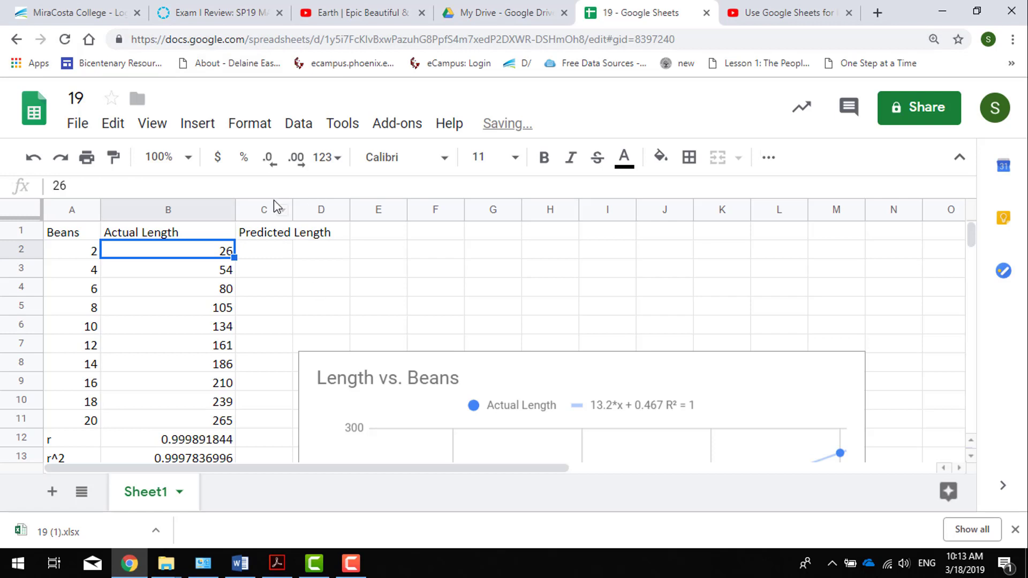
pyautogui.click(294, 209)
pyautogui.moveTo(294, 209); pyautogui.dragTo(345, 209)
# Step: Calculate the predicted length in C2 with =13.2*A2+0.467 and fill the formula down to C11
pyautogui.click(277, 255)
pyautogui.write('=')
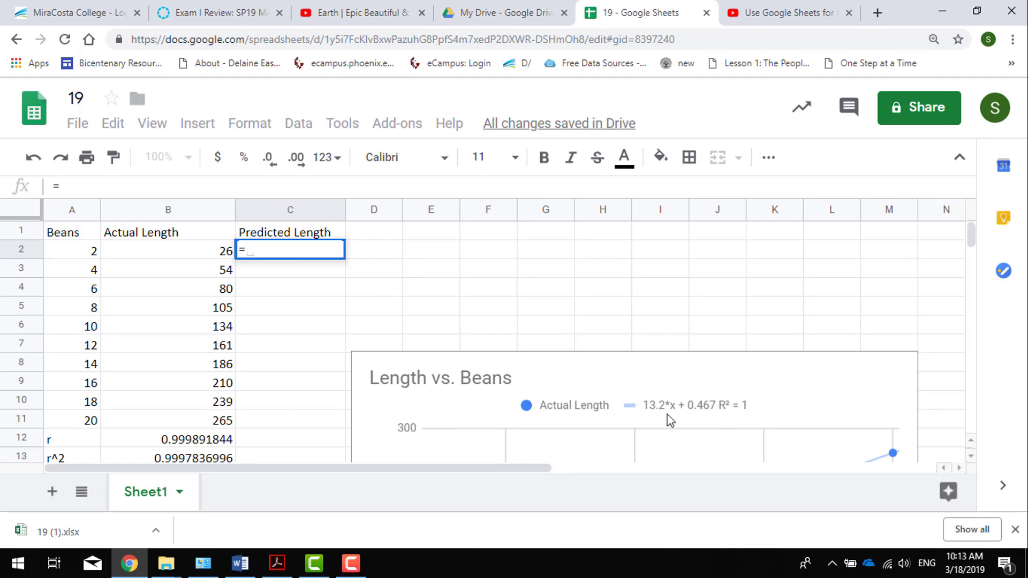
pyautogui.write('13.2*')
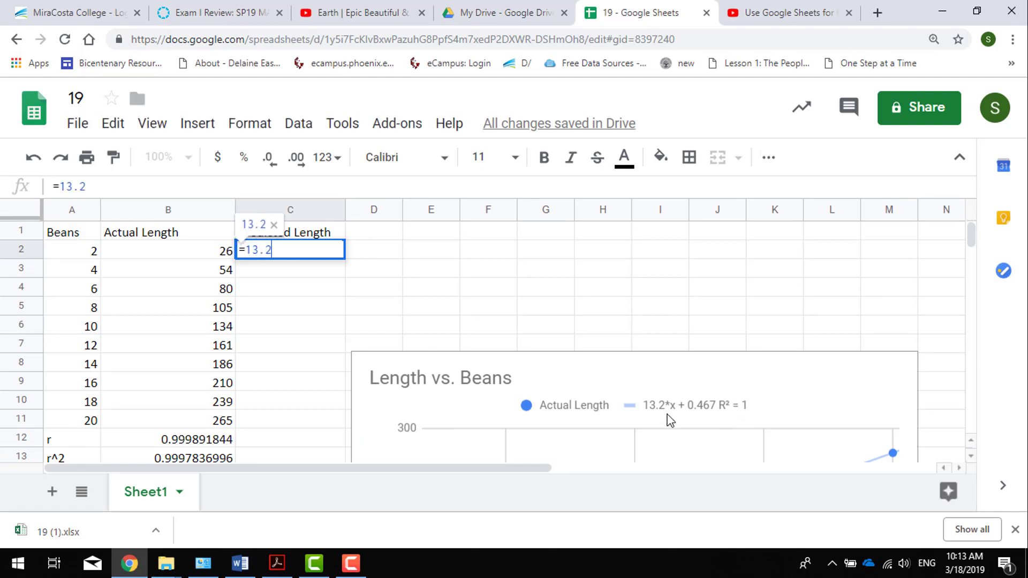
pyautogui.click(79, 253)
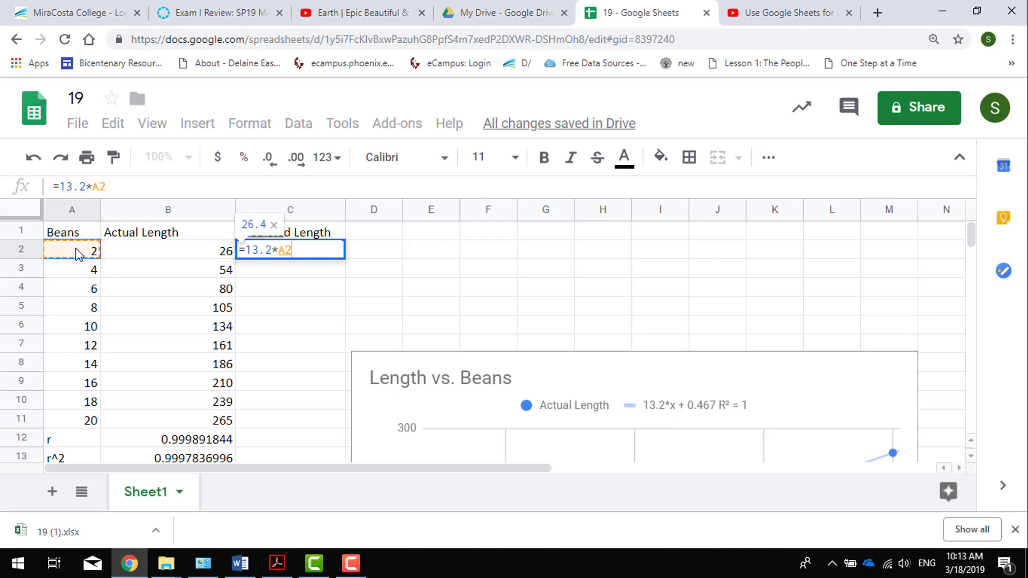
pyautogui.write('+0.467')
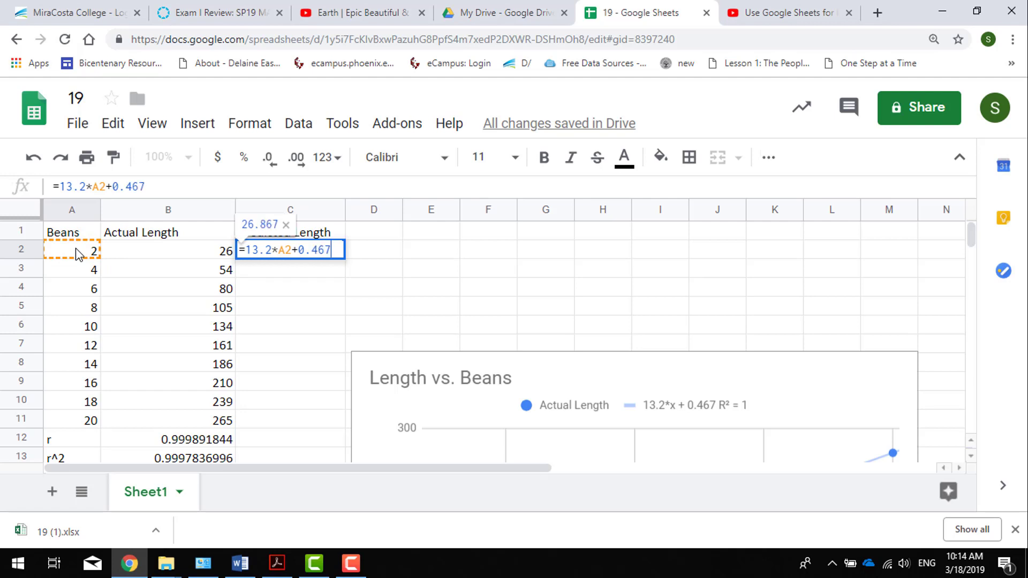
pyautogui.press('Return')
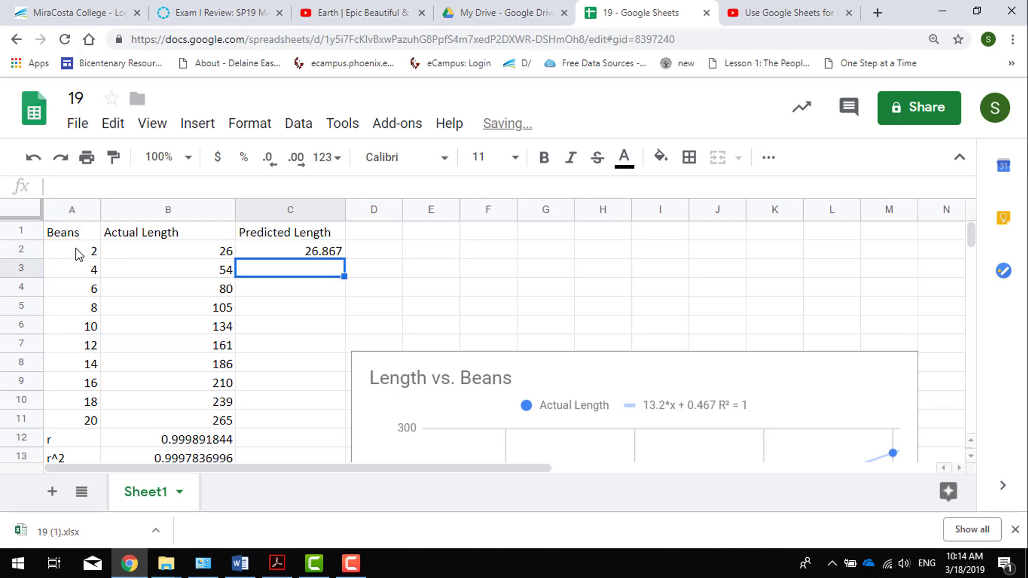
pyautogui.press('Up')
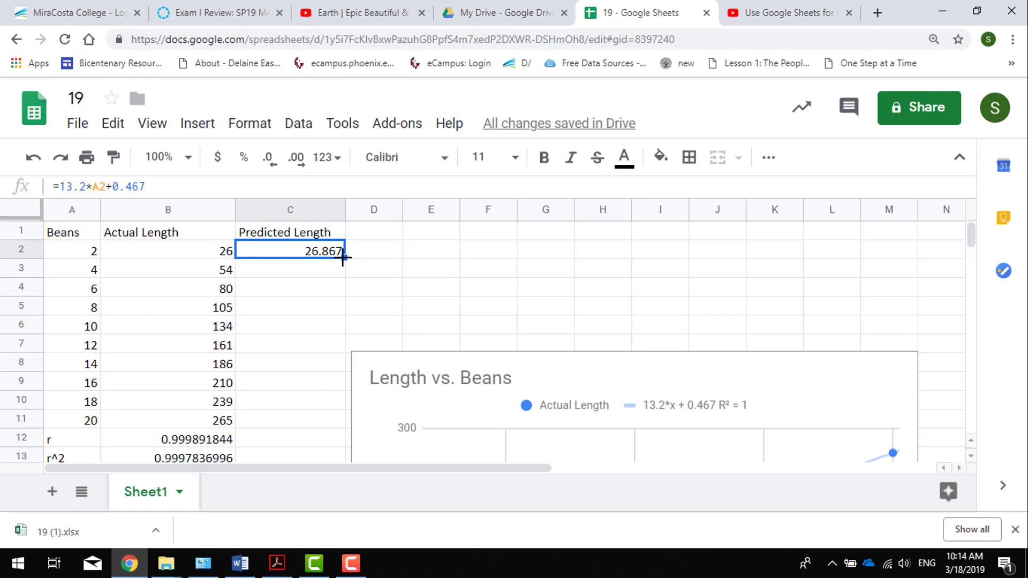
pyautogui.moveTo(342, 257); pyautogui.dragTo(321, 427)
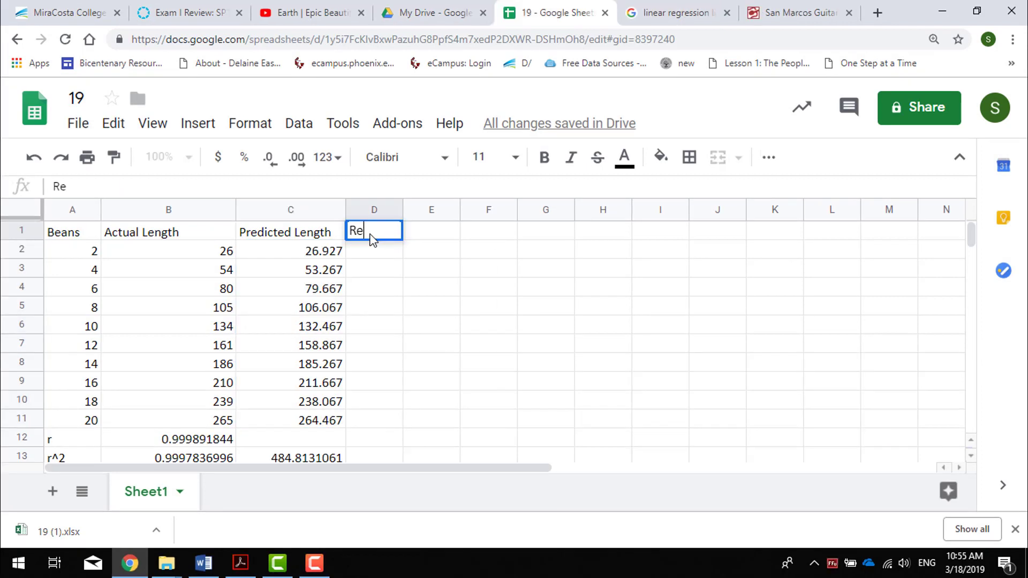
# Step: Enter the header Residual=Actual-Predict in D1
pyautogui.write('sidual=')
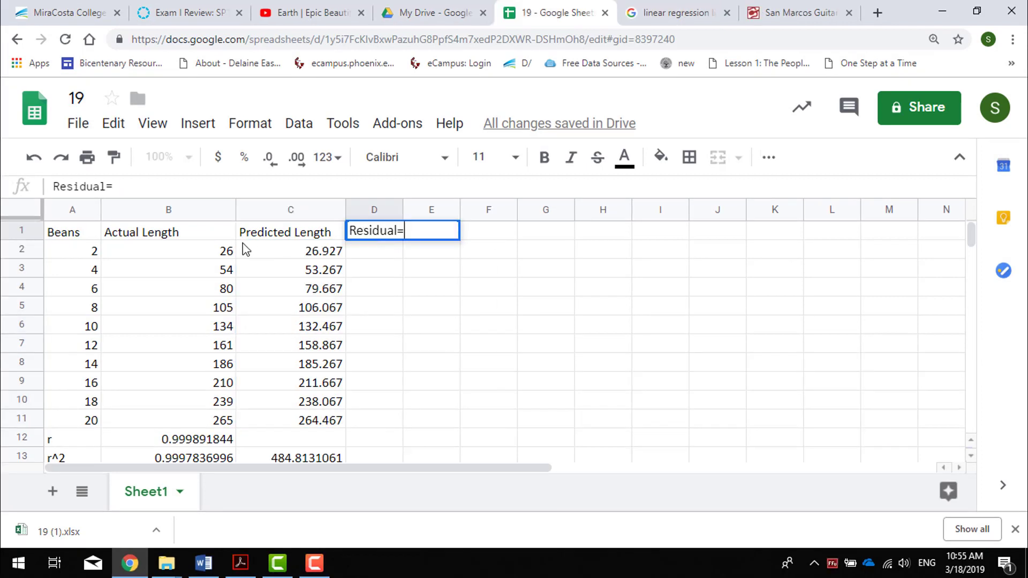
pyautogui.write('Actual')
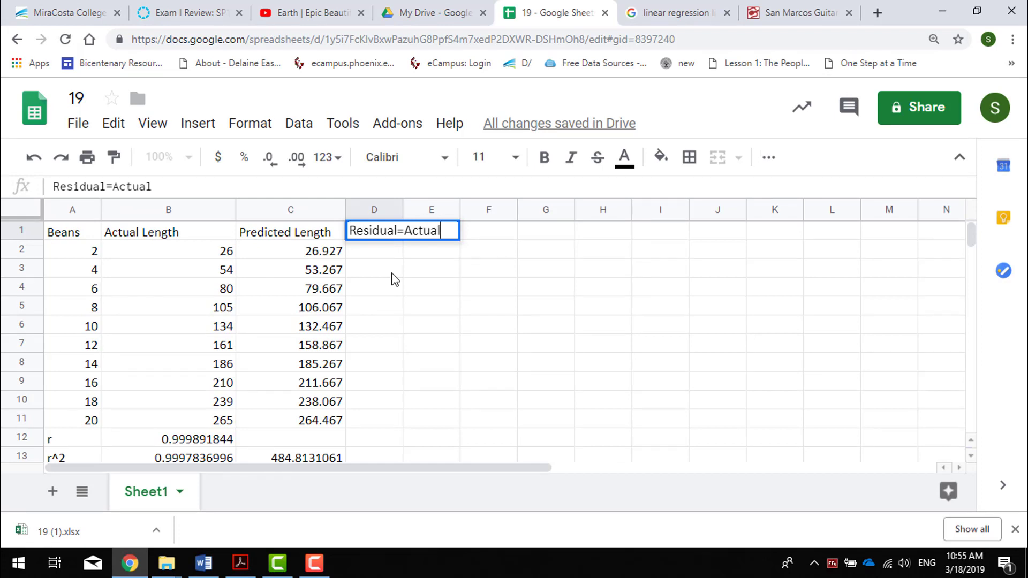
pyautogui.write('-Predict')
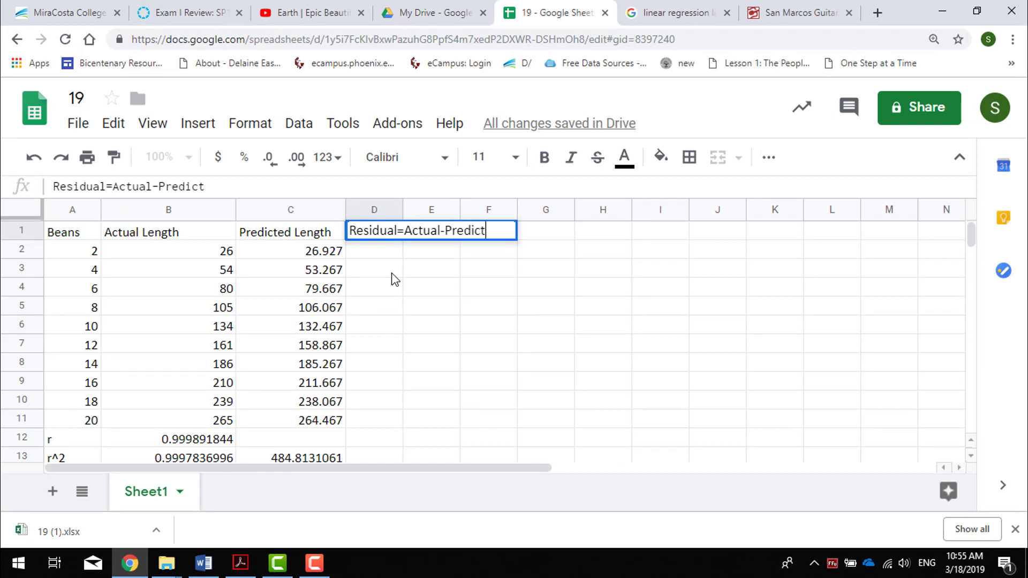
pyautogui.press('Return')
# Step: Calculate the residual in D2 with =B2-C2 and fill the formula down to D11
pyautogui.write('=')
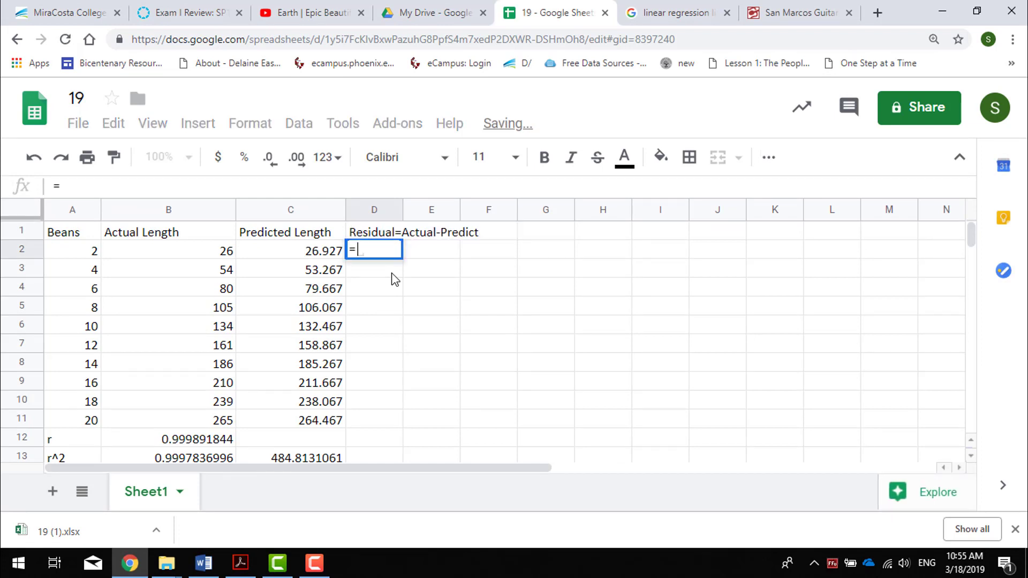
pyautogui.click(220, 255)
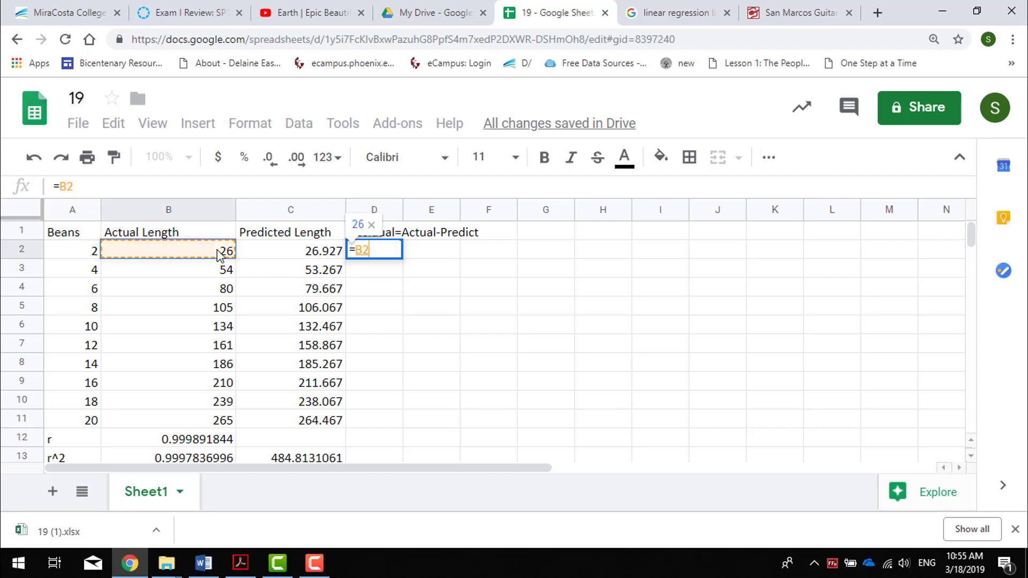
pyautogui.write('-')
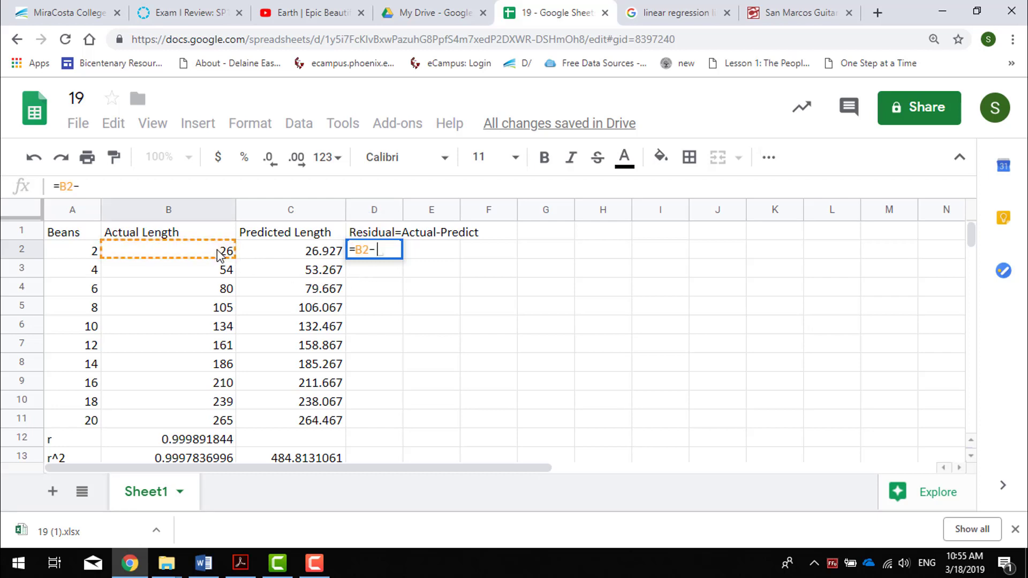
pyautogui.click(294, 256)
pyautogui.press('Return')
pyautogui.press('Up')
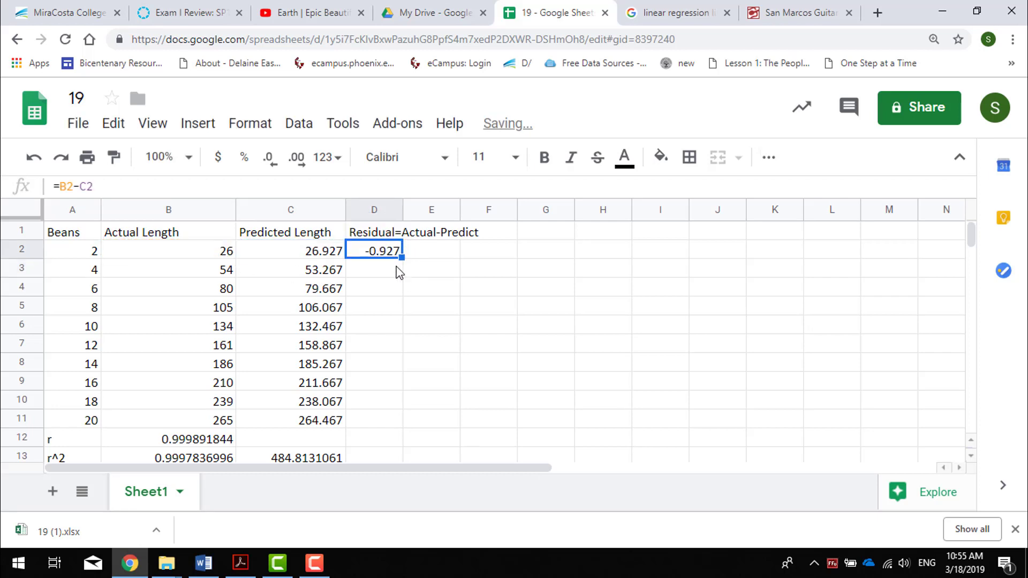
pyautogui.moveTo(403, 258); pyautogui.dragTo(401, 423)
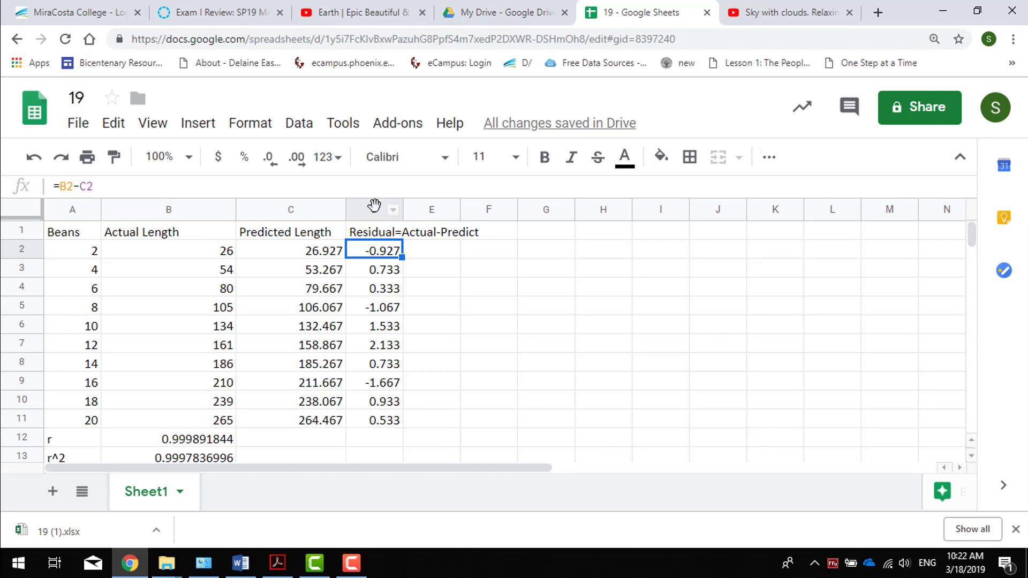
pyautogui.press('Down')
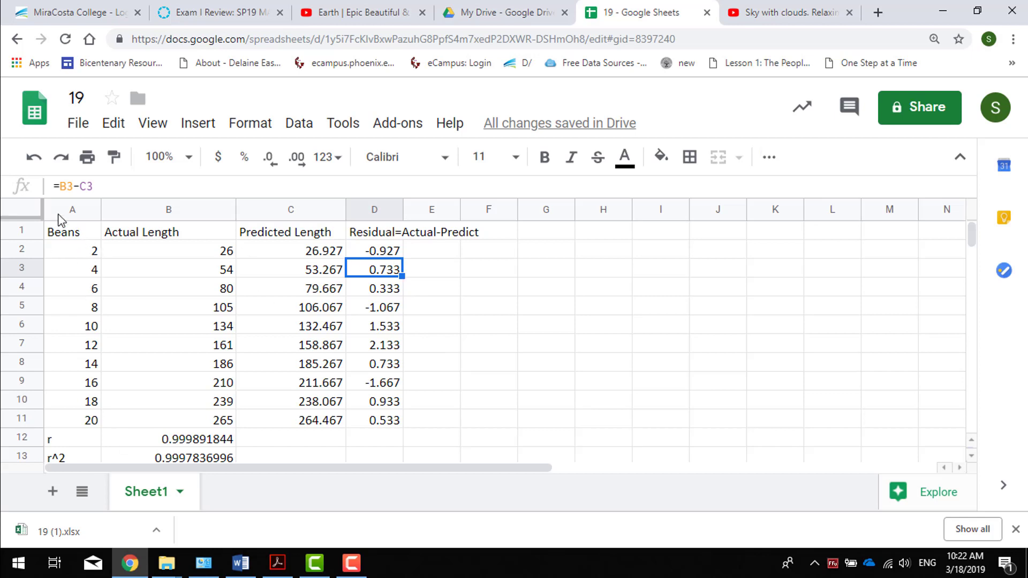
# Step: Copy the Beans column A1:A11 and paste it as values only into column G, starting at G1
pyautogui.click(77, 210)
pyautogui.moveTo(76, 236); pyautogui.dragTo(75, 428)
pyautogui.rightClick(75, 348)
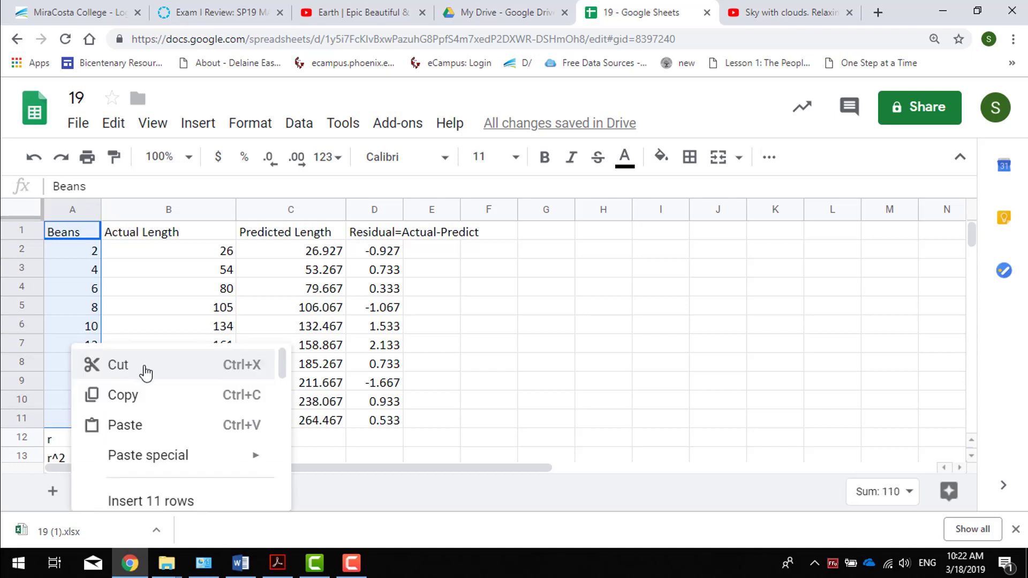
pyautogui.click(156, 399)
pyautogui.click(556, 236)
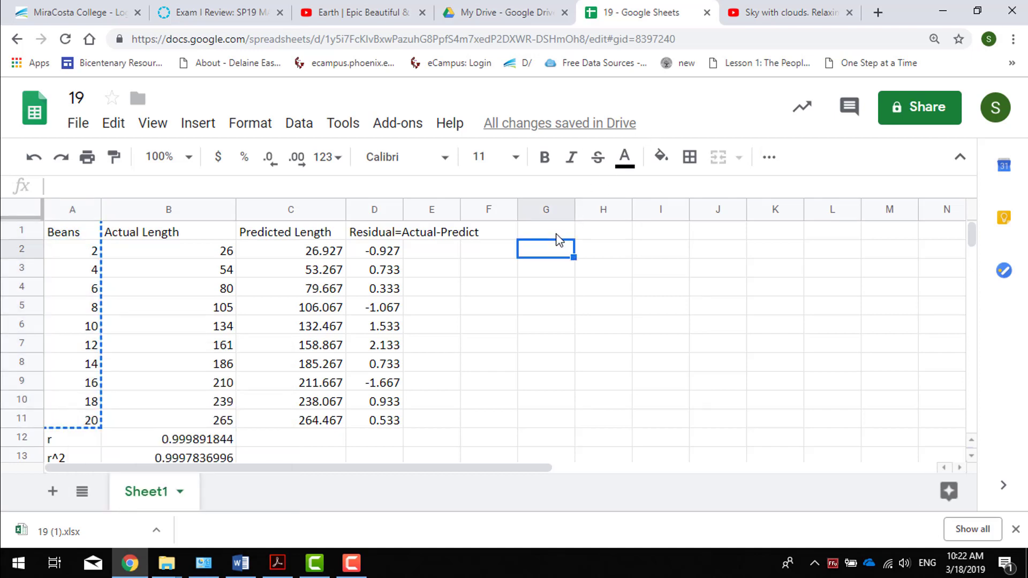
pyautogui.hotkey('ctrl', 'v')
pyautogui.click(604, 431)
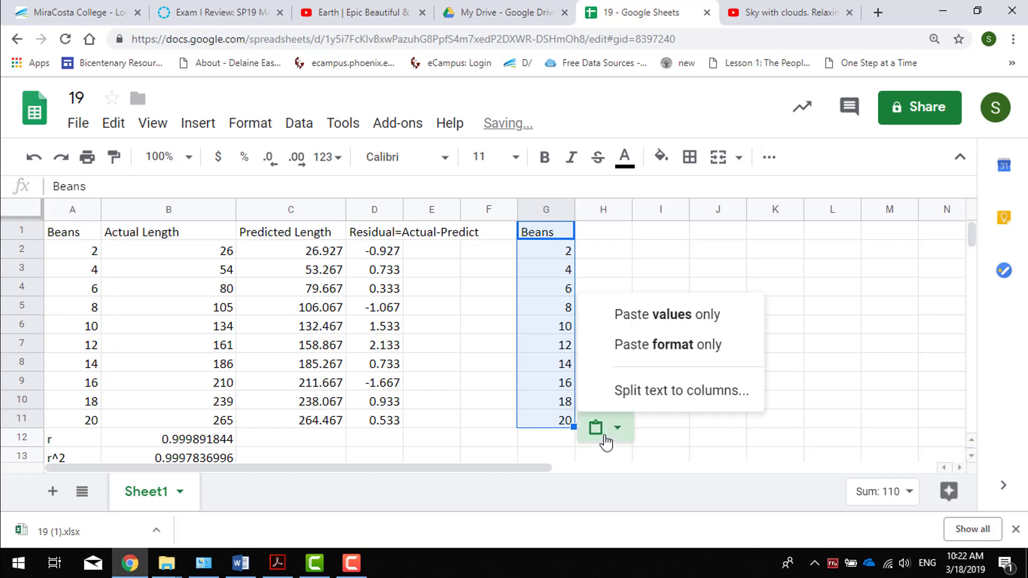
pyautogui.click(666, 314)
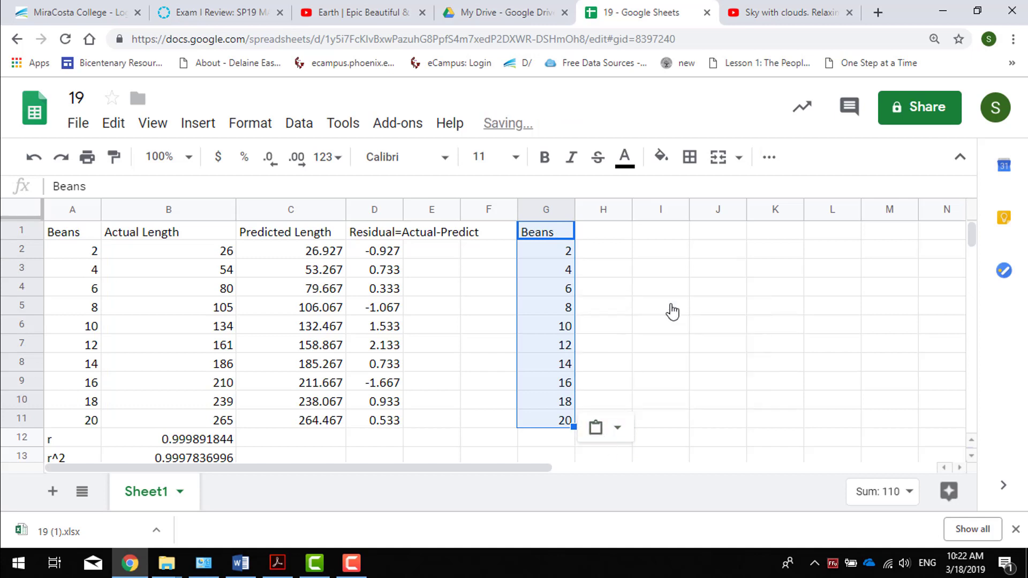
# Step: Copy the residual column D1:D11 and paste it as values only into column H, starting at H1
pyautogui.moveTo(358, 231); pyautogui.dragTo(390, 424)
pyautogui.scroll(2, 390, 308)
pyautogui.hotkey('ctrl', 'c')
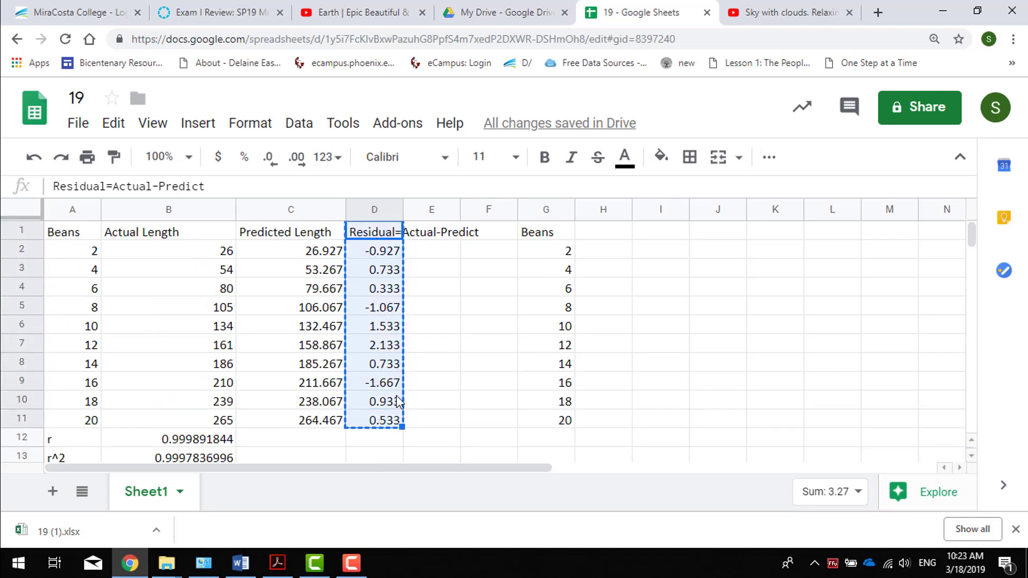
pyautogui.click(609, 233)
pyautogui.rightClick(610, 233)
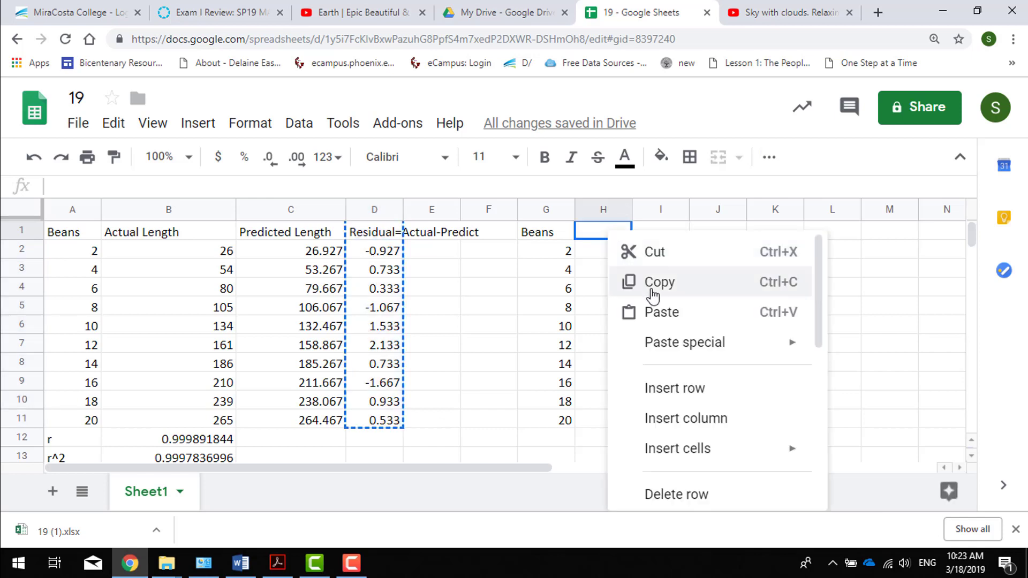
pyautogui.click(662, 312)
pyautogui.click(675, 431)
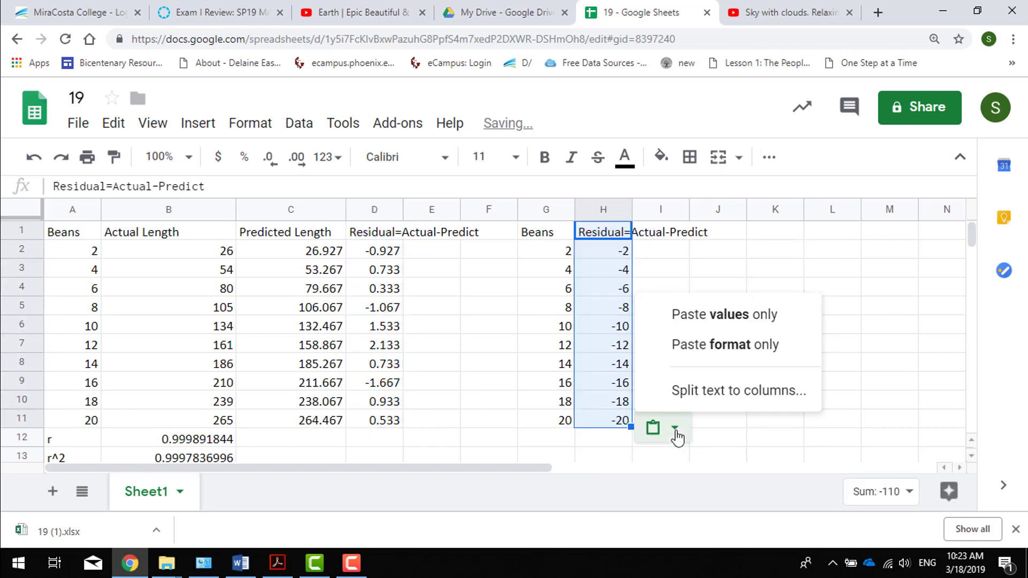
pyautogui.click(728, 317)
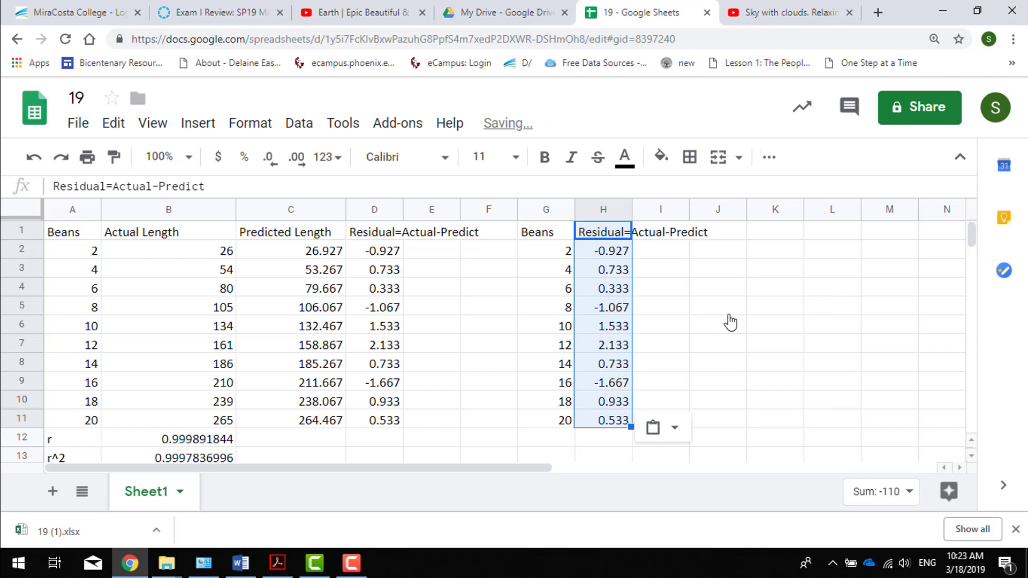
# Step: Insert a chart from the copied beans and residual data in G1:H11
pyautogui.click(684, 297)
pyautogui.moveTo(556, 236); pyautogui.dragTo(608, 426)
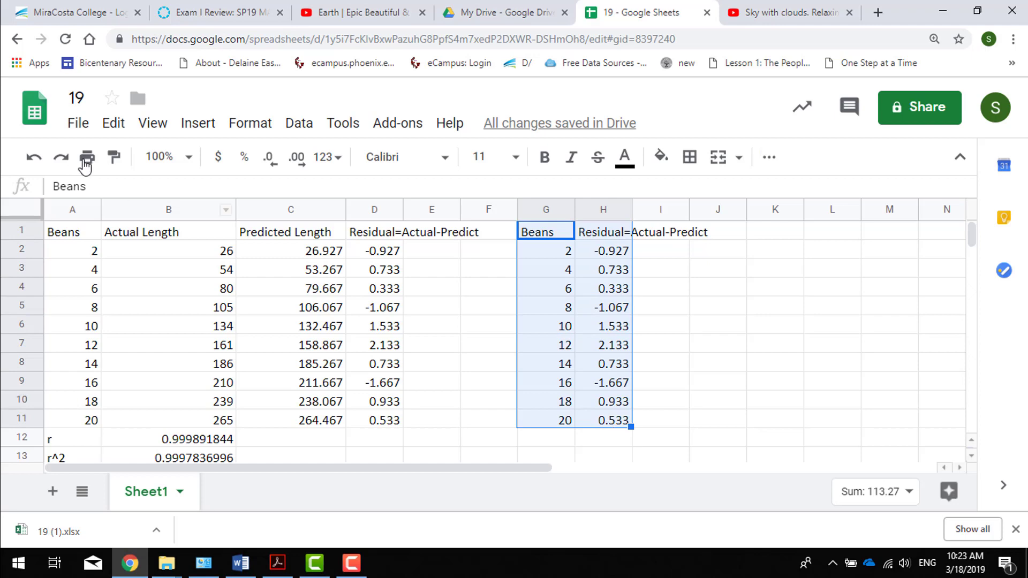
pyautogui.click(182, 126)
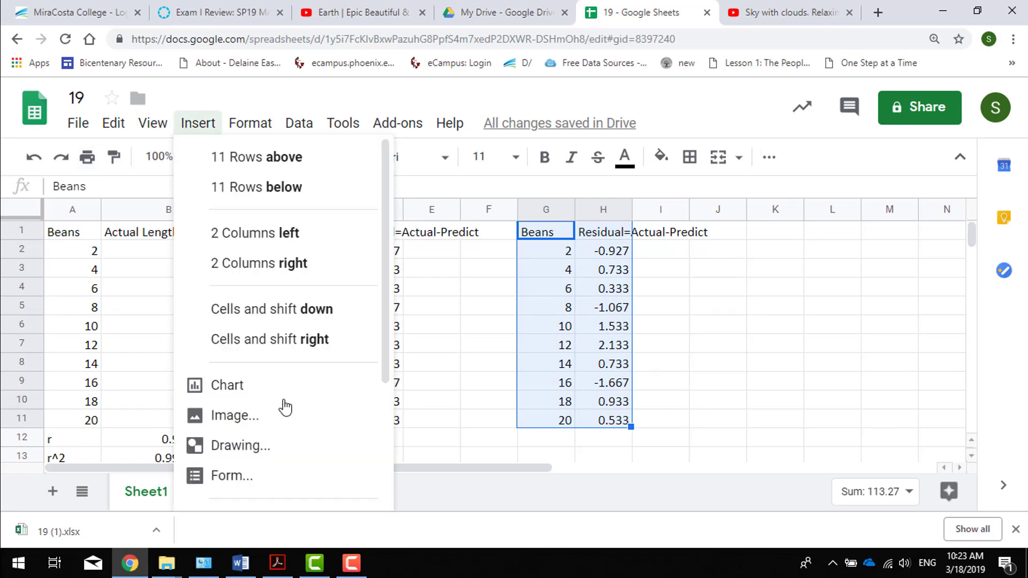
pyautogui.click(267, 389)
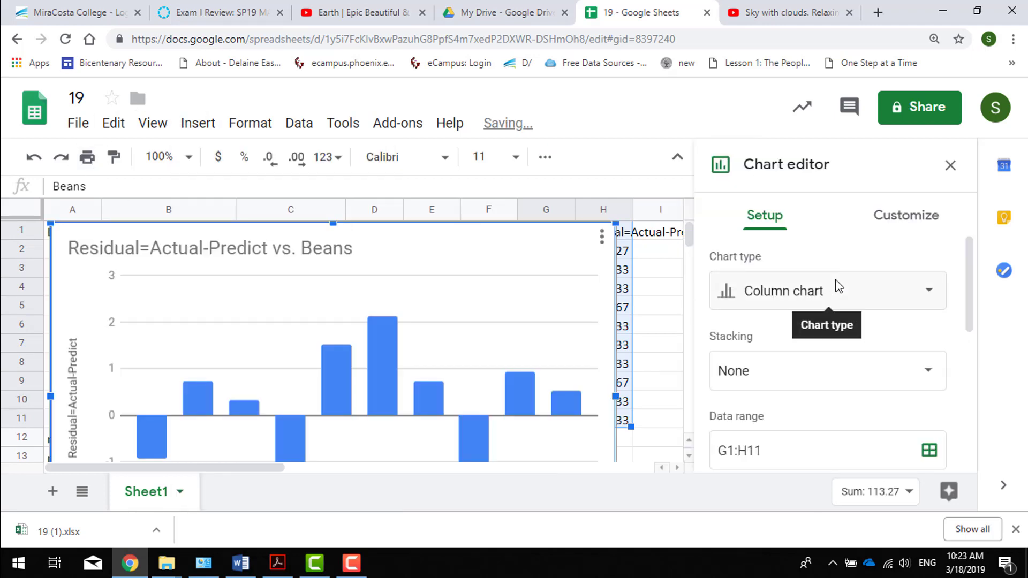
# Step: Change the residual chart of G1:H11 from a column chart to a scatter chart
pyautogui.click(839, 287)
pyautogui.scroll(-2, 912, 414)
pyautogui.scroll(-10, 913, 413)
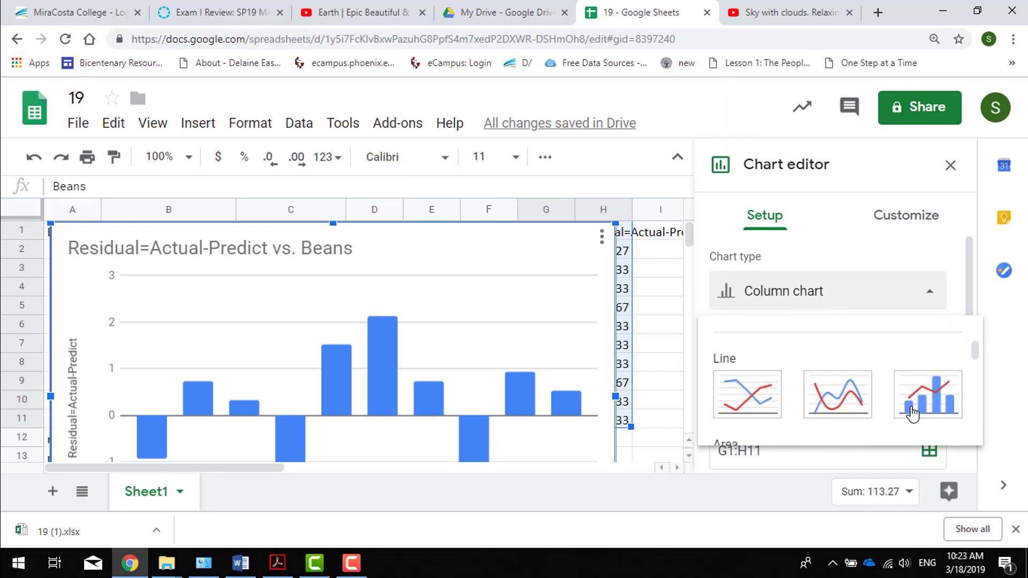
pyautogui.scroll(-5, 912, 414)
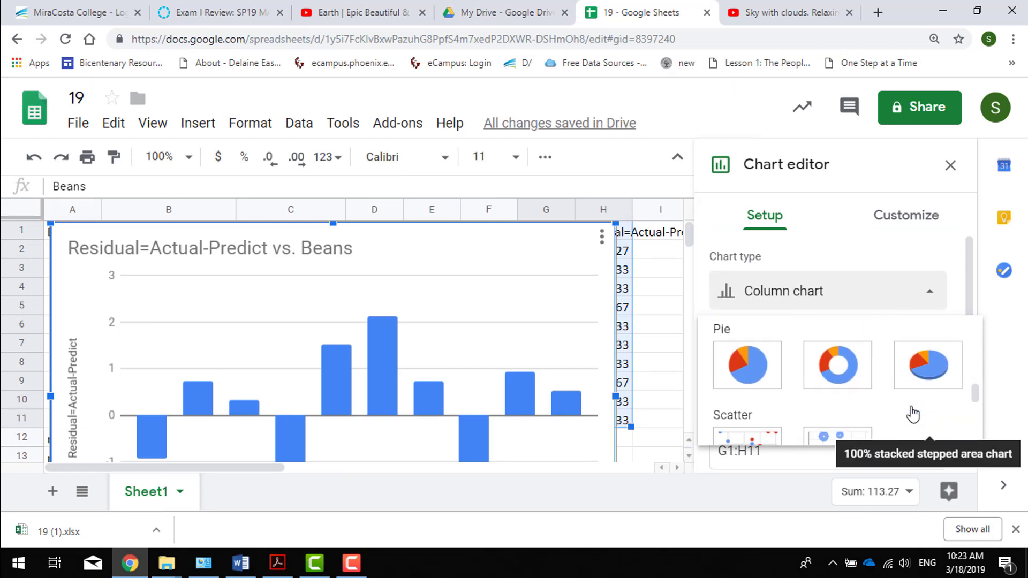
pyautogui.click(700, 333)
pyautogui.click(836, 292)
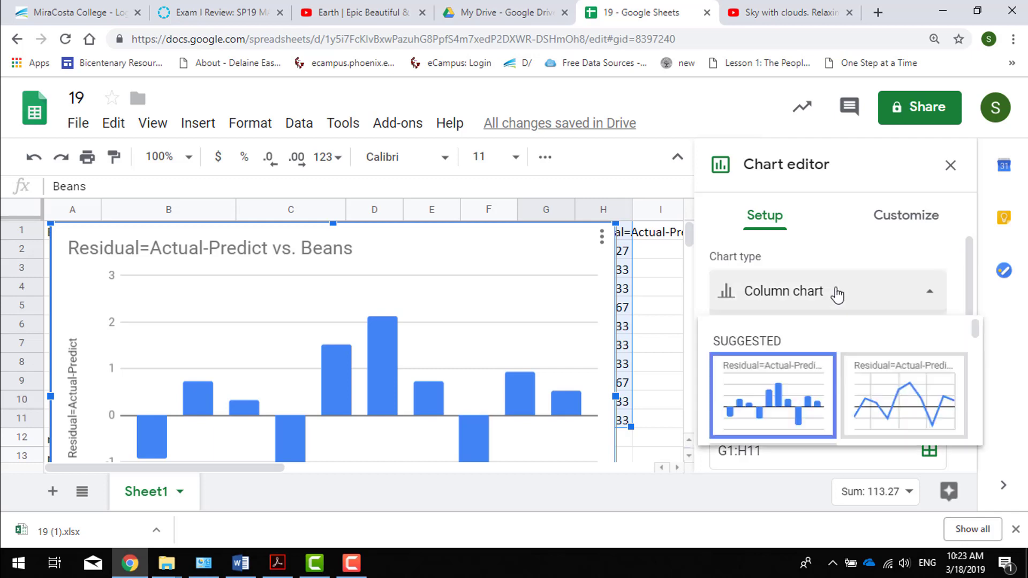
pyautogui.scroll(-5, 819, 374)
pyautogui.scroll(-8, 819, 374)
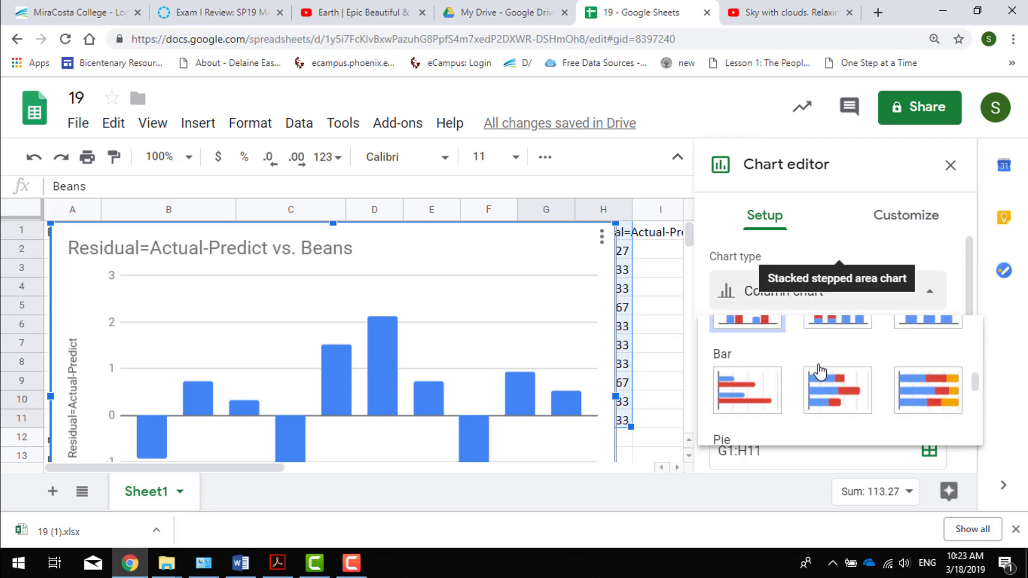
pyautogui.click(770, 341)
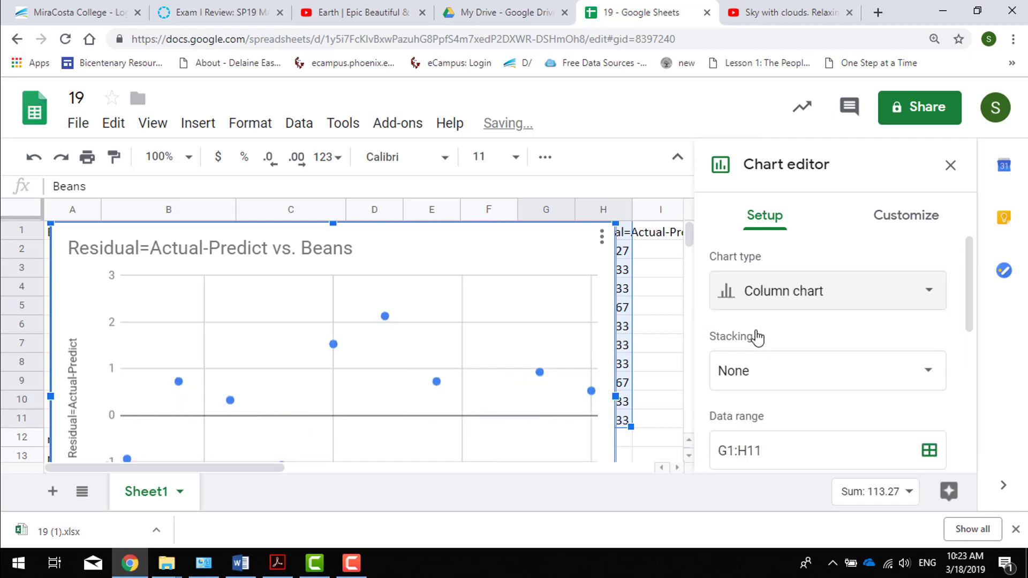
pyautogui.scroll(-2, 428, 354)
pyautogui.scroll(-1, 428, 355)
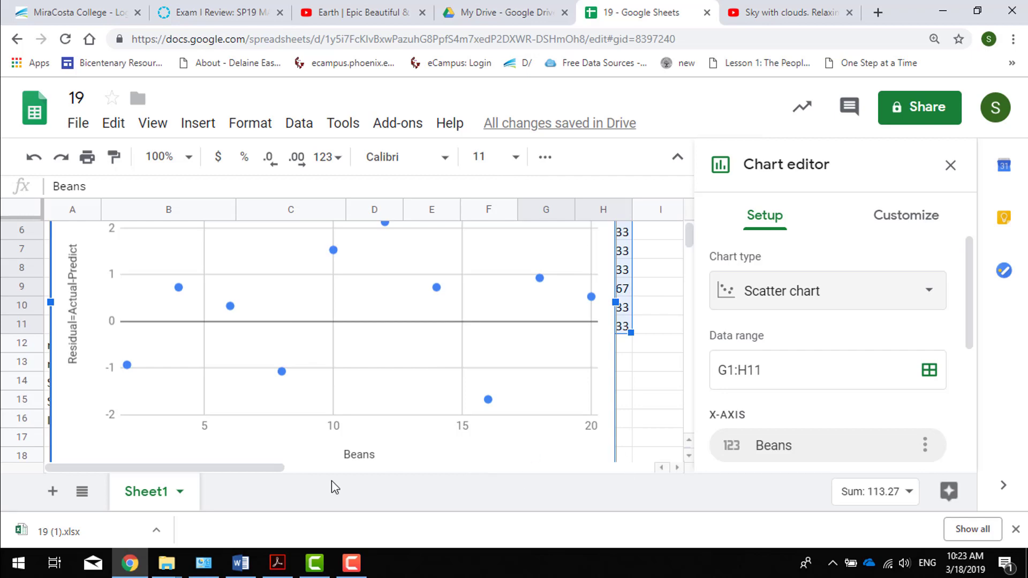
# Step: Check the residual plot question in the Word exam review, and move the scatter chart off the data tables to beside column H
pyautogui.click(241, 563)
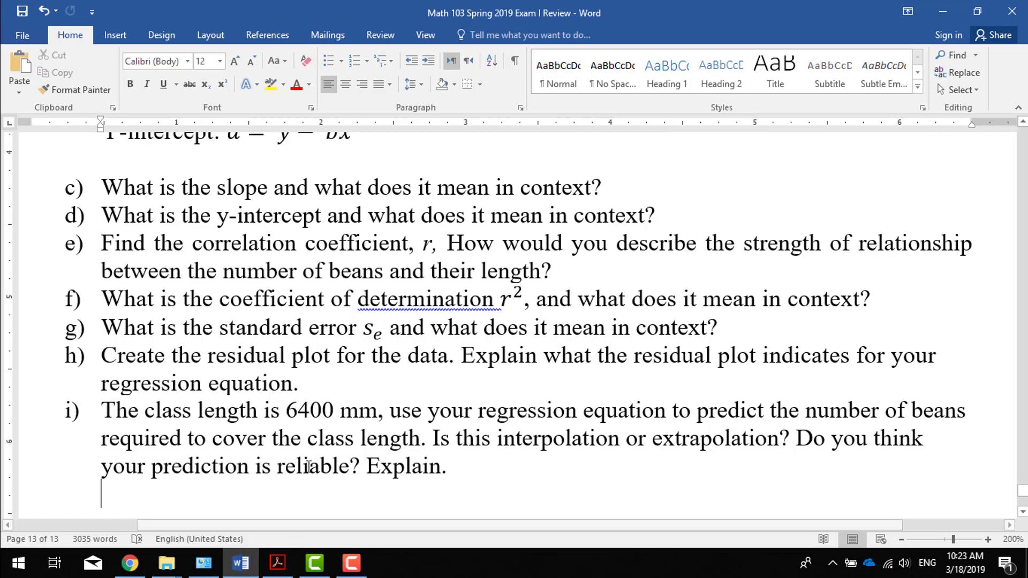
pyautogui.click(134, 573)
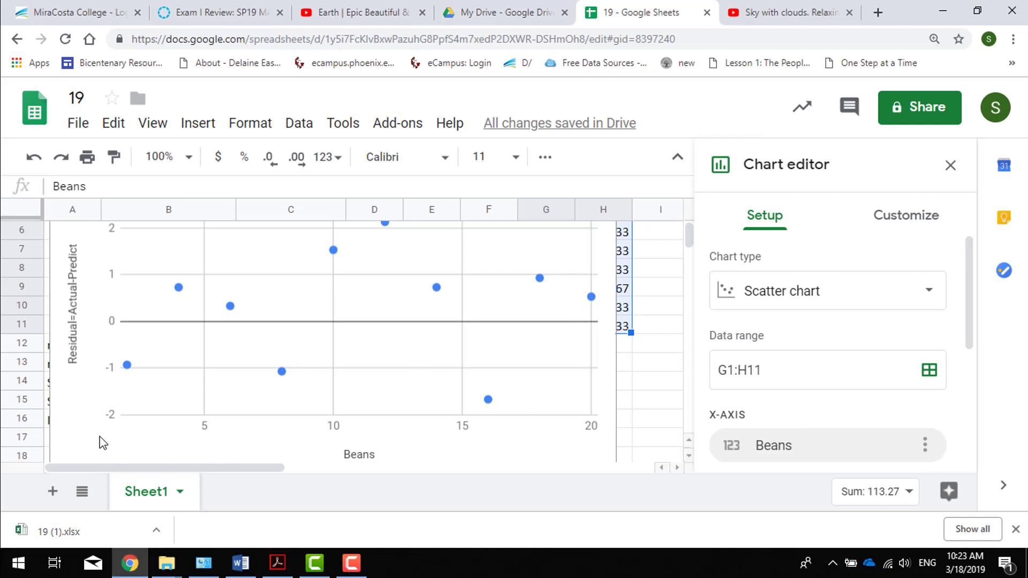
pyautogui.click(241, 374)
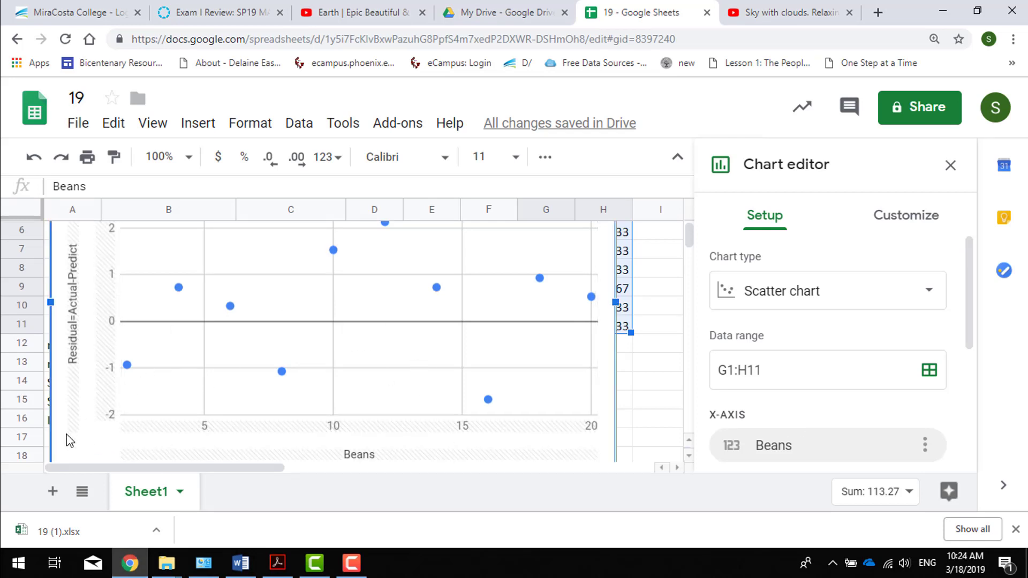
pyautogui.moveTo(69, 452); pyautogui.dragTo(651, 416)
pyautogui.scroll(1, 348, 364)
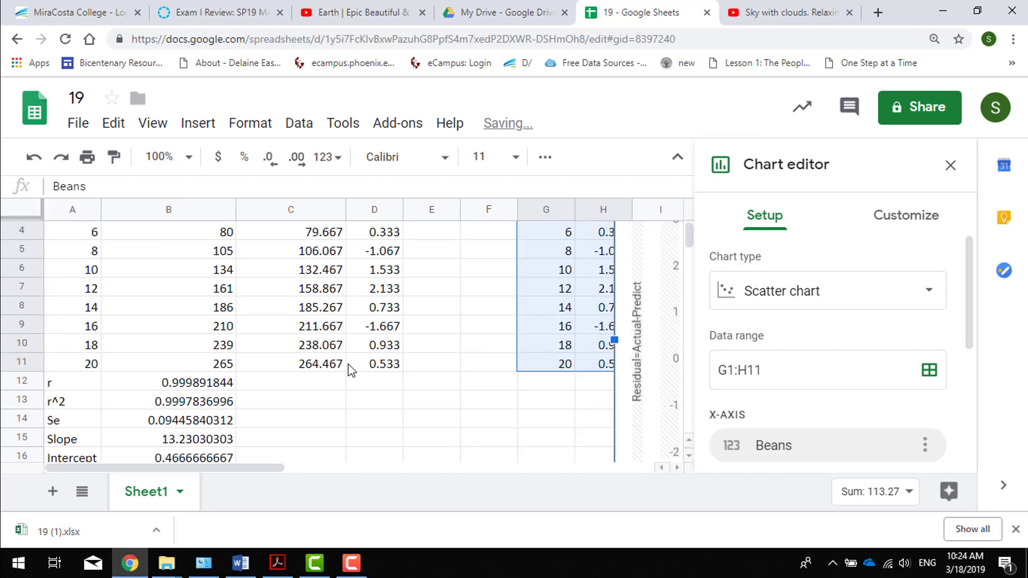
pyautogui.scroll(-1, 347, 364)
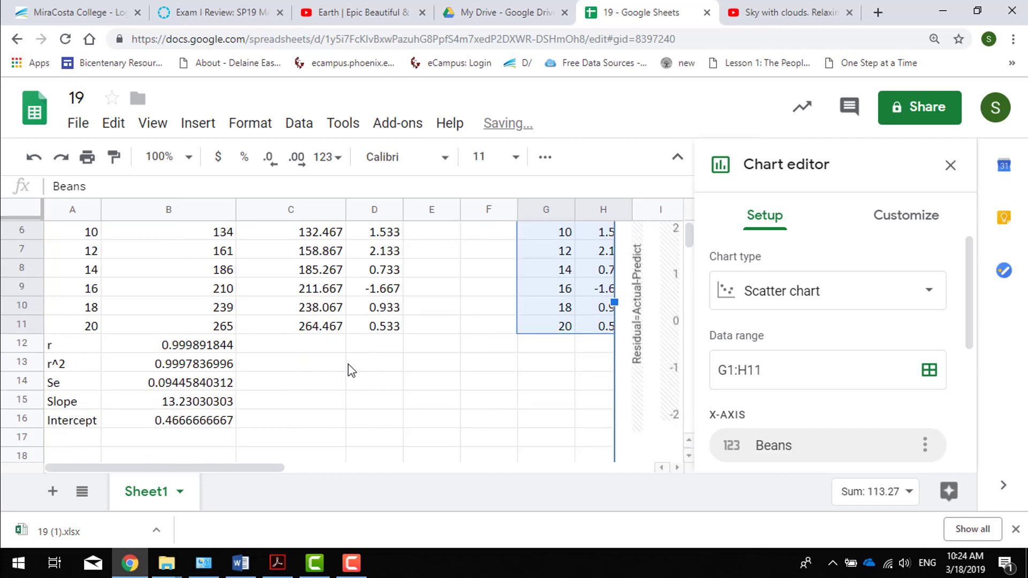
# Step: Open cell C13 for editing, and consult question i in the Word exam review for the class length
pyautogui.click(321, 346)
pyautogui.click(320, 356)
pyautogui.doubleClick(319, 356)
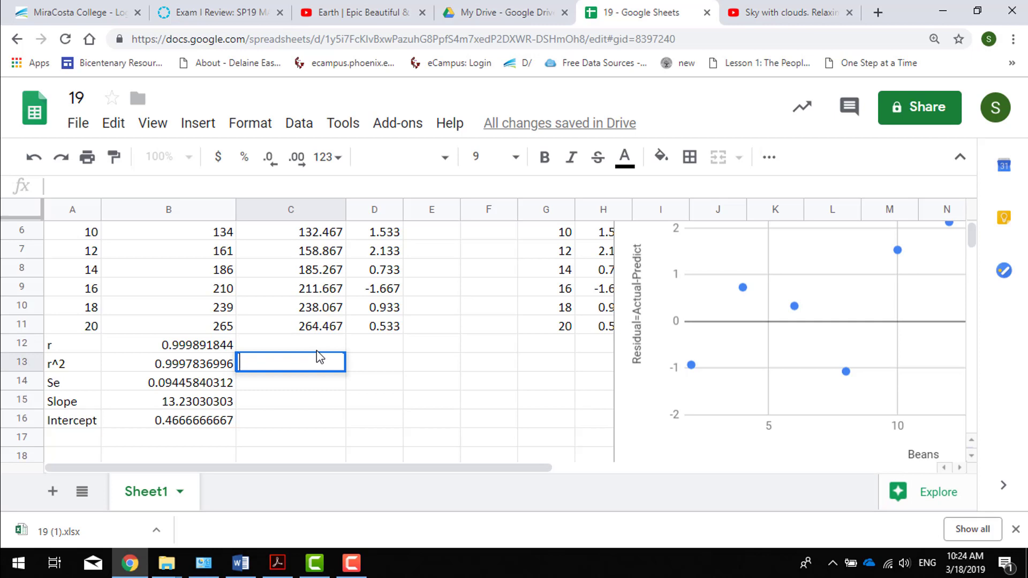
pyautogui.scroll(2, 319, 356)
pyautogui.scroll(-1, 320, 356)
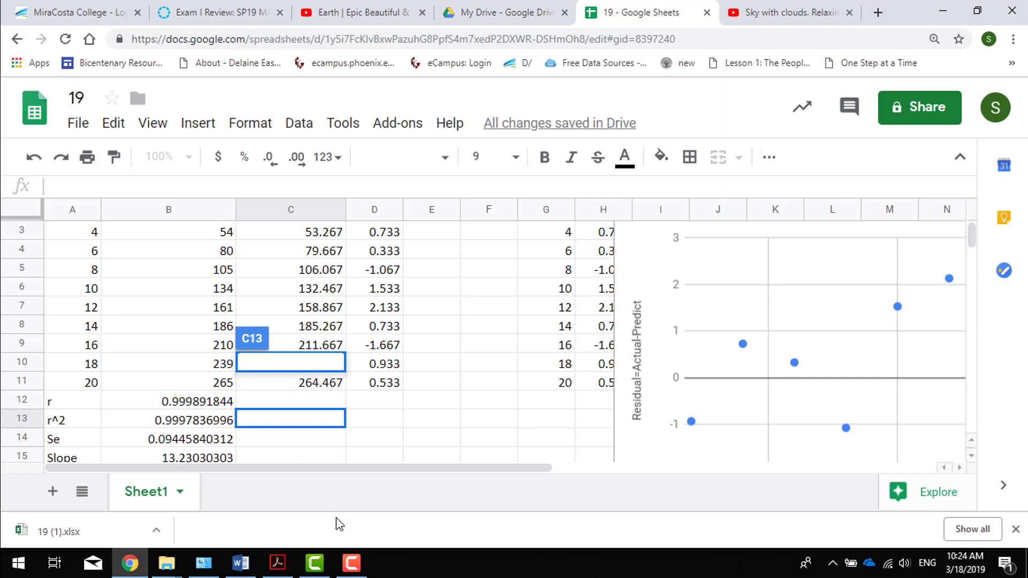
pyautogui.click(242, 565)
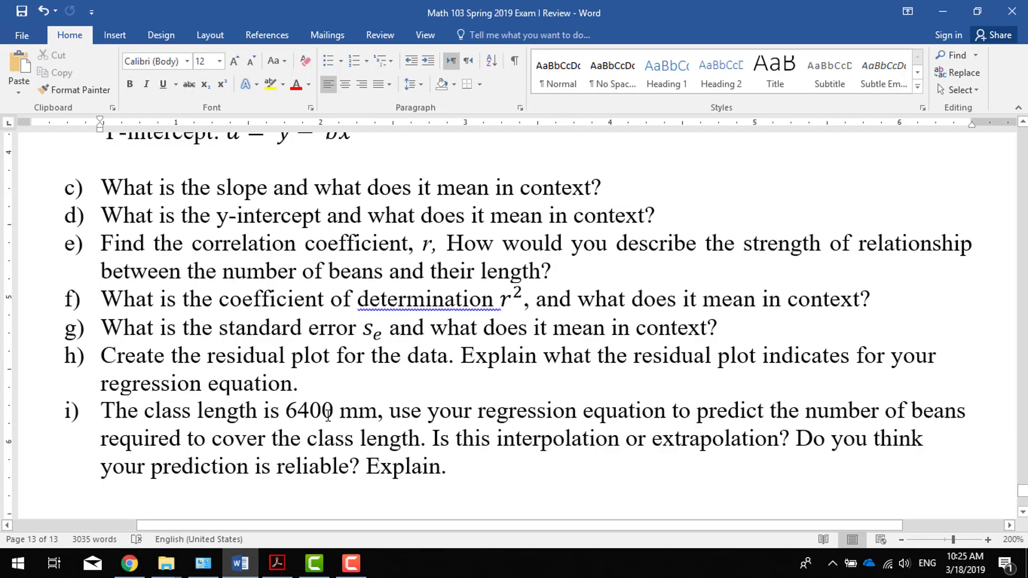
pyautogui.click(129, 563)
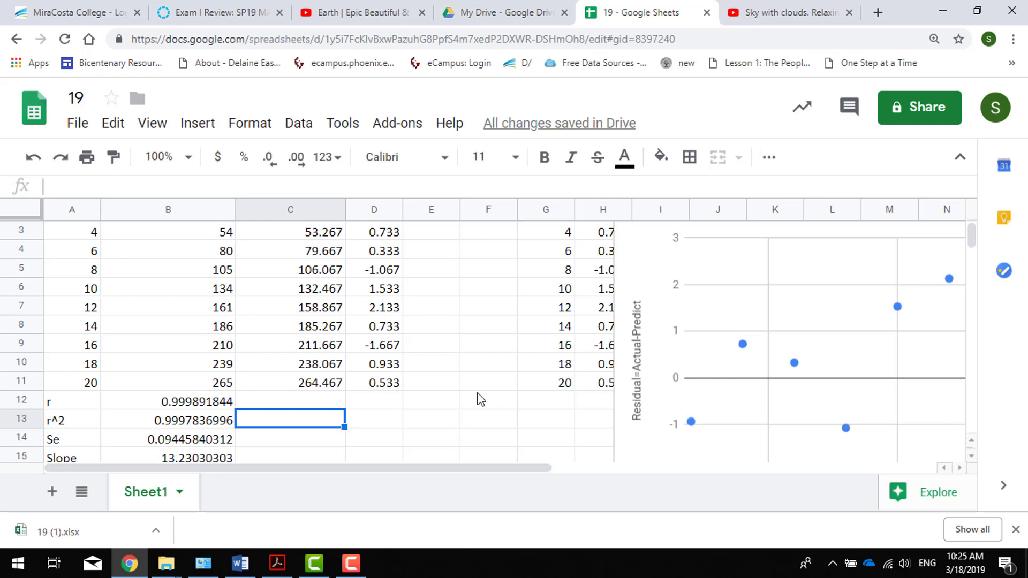
# Step: Enter the regression equation for the class length in C13 as 6400=13.2*x+0.467
pyautogui.write('6400=')
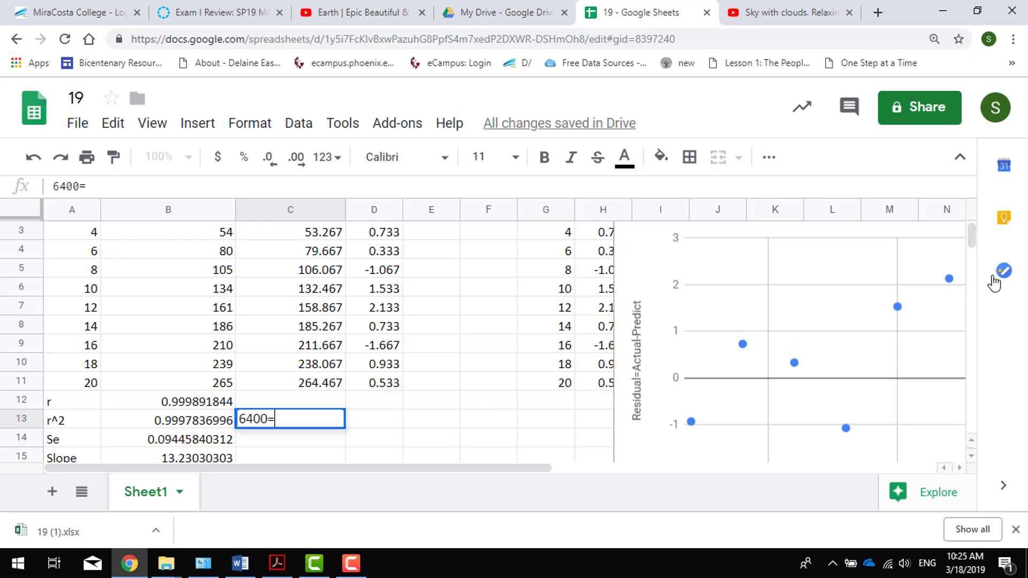
pyautogui.scroll(1, 972, 232)
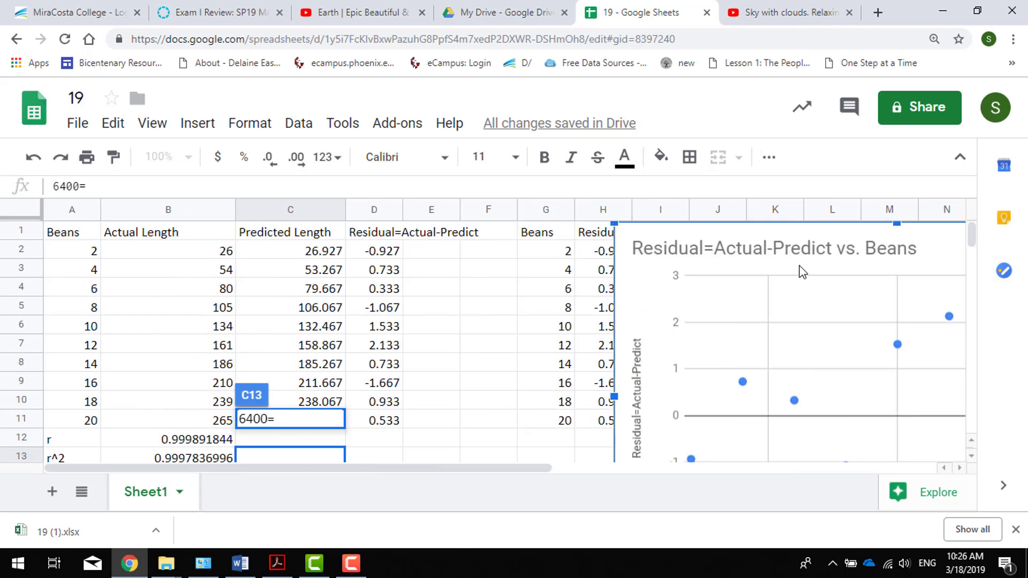
pyautogui.scroll(-5, 801, 272)
pyautogui.scroll(2, 802, 272)
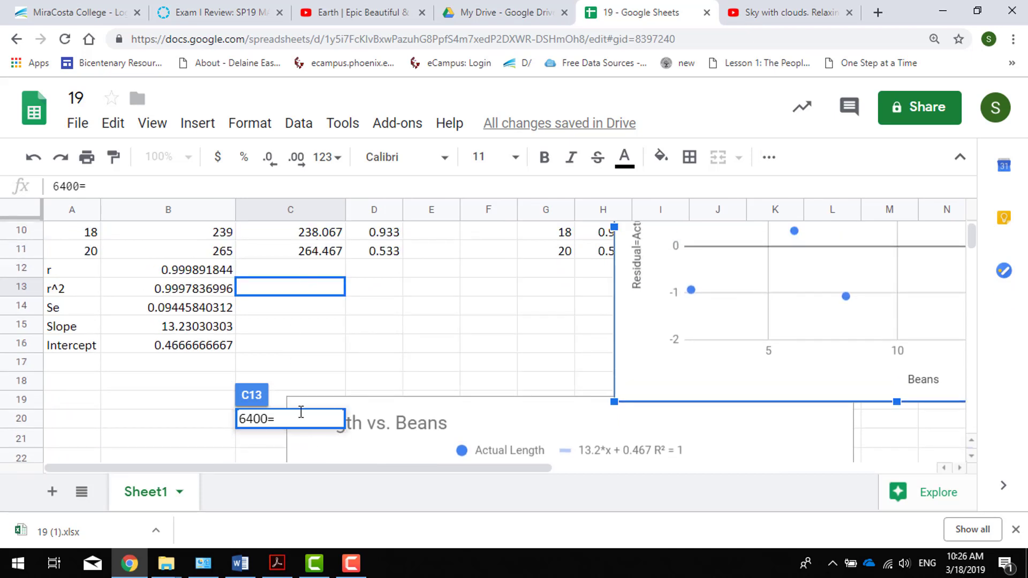
pyautogui.write('13.2*x+0.467')
pyautogui.press('Return')
pyautogui.press('Up')
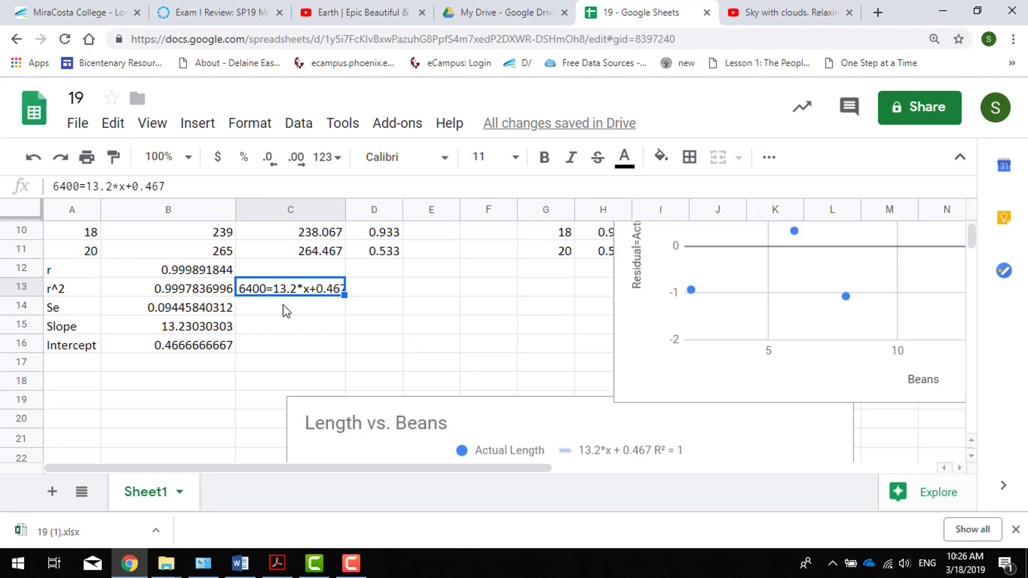
# Step: Move the intercept to the other side of the equation in C13, making it 6400-0.467=13.2*x
pyautogui.click(85, 187)
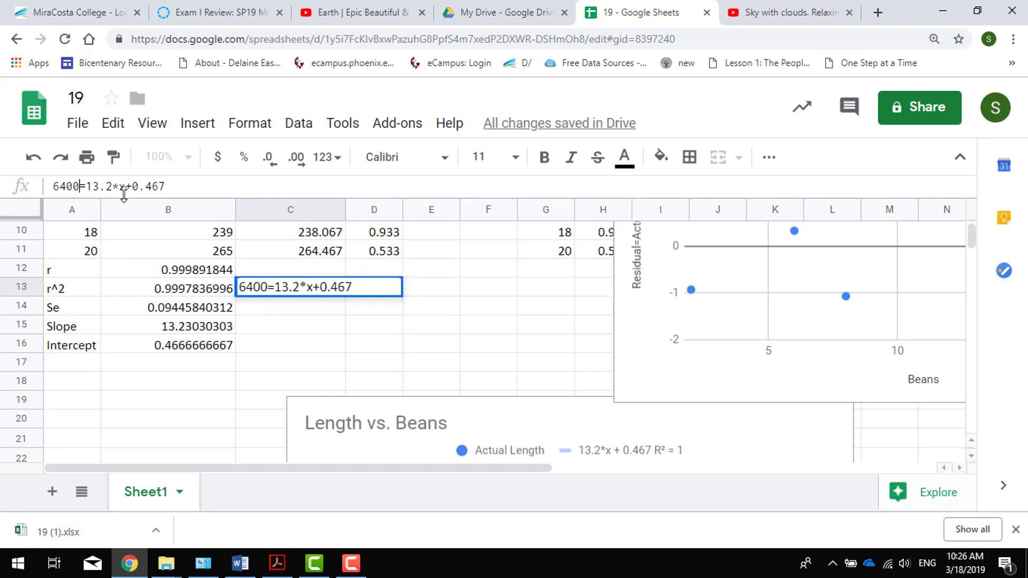
pyautogui.write('-0.')
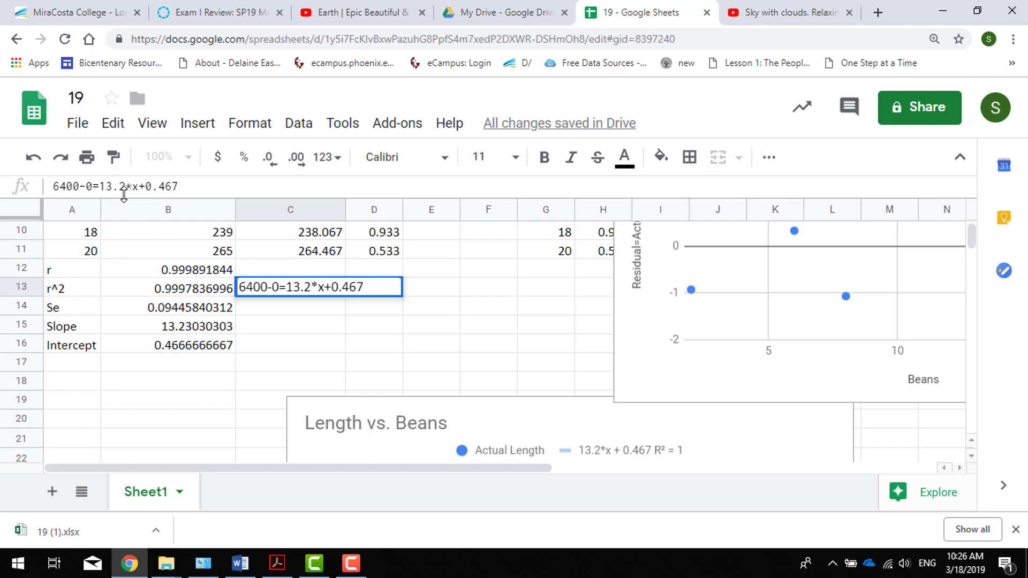
pyautogui.write('467')
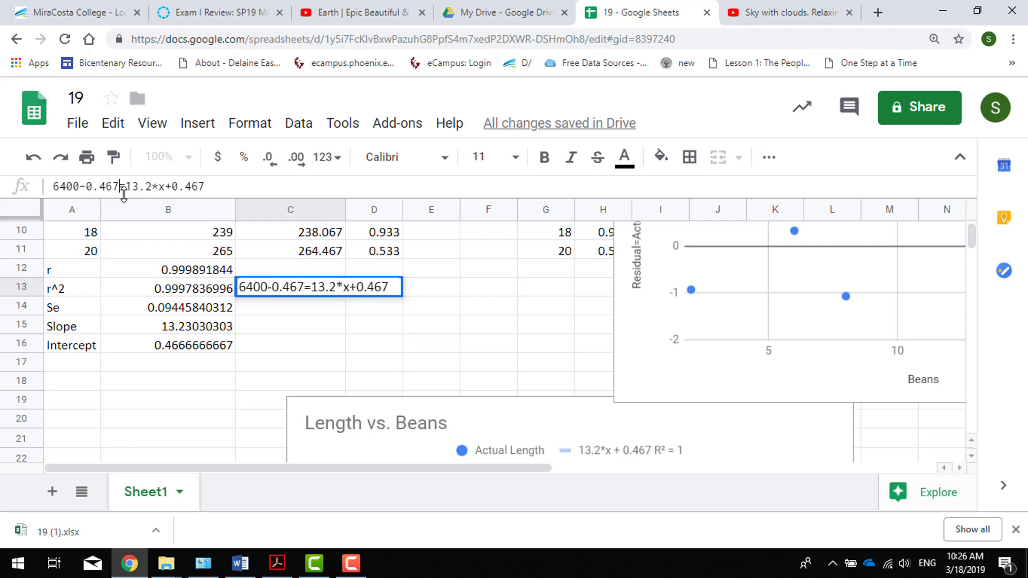
pyautogui.press('End')
pyautogui.press('BackSpace')
pyautogui.press('BackSpace')
pyautogui.press('BackSpace')
pyautogui.press('BackSpace')
pyautogui.press('BackSpace')
pyautogui.press('BackSpace')
pyautogui.press('Return')
pyautogui.press('Up')
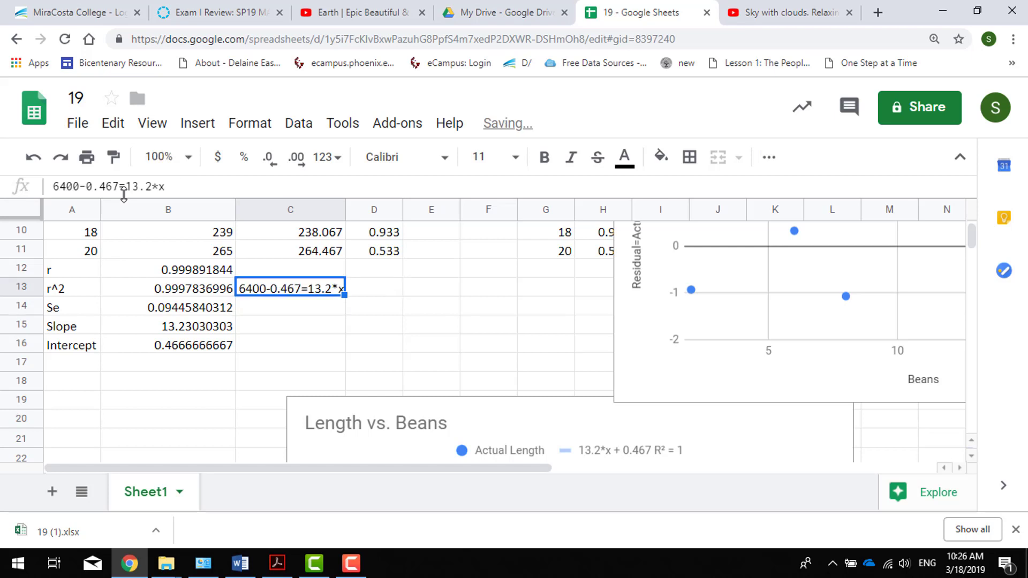
# Step: Put the left side of the C13 equation in parentheses and add 13.2 after it, giving (6400-0.467)13.2=13.2*x
pyautogui.click(120, 187)
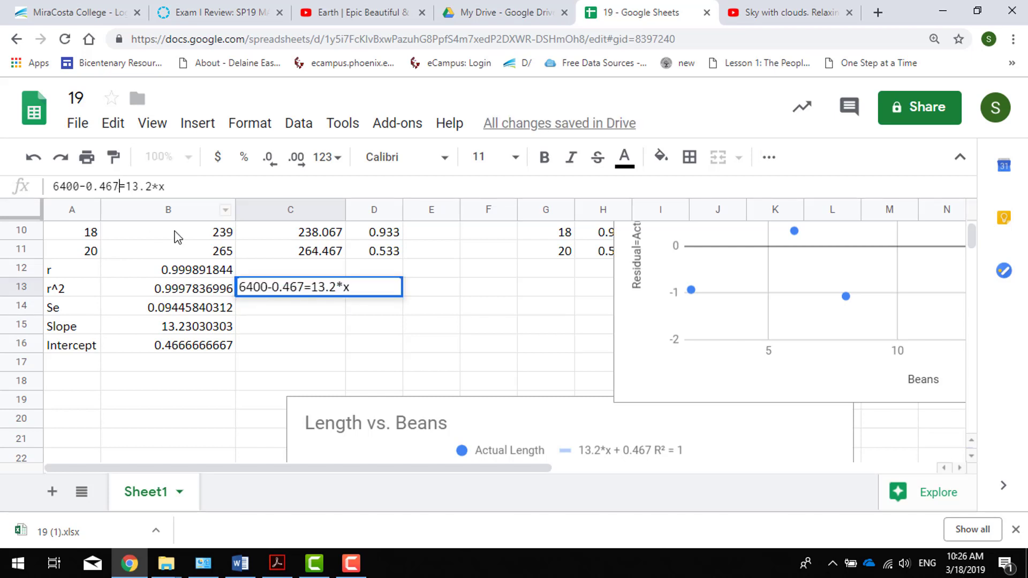
pyautogui.press('Home')
pyautogui.write('(')
pyautogui.press('Right')
pyautogui.press('Right')
pyautogui.press('Right')
pyautogui.press('Right')
pyautogui.press('Right')
pyautogui.press('Right')
pyautogui.press('Right')
pyautogui.press('Right')
pyautogui.press('Right')
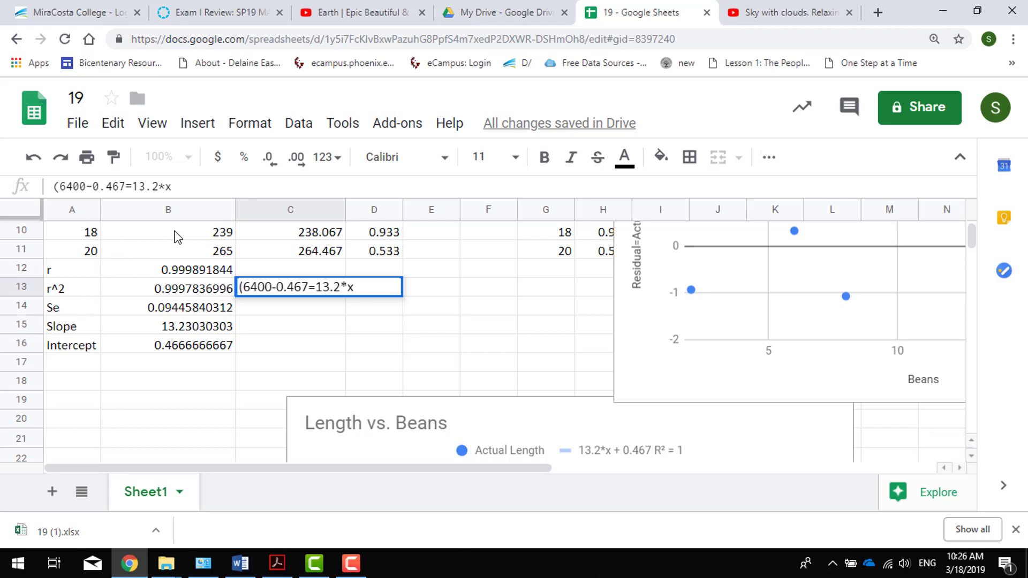
pyautogui.write(')13.2')
pyautogui.press('Right')
pyautogui.press('Right')
pyautogui.press('Right')
pyautogui.press('Right')
pyautogui.press('Right')
pyautogui.press('Right')
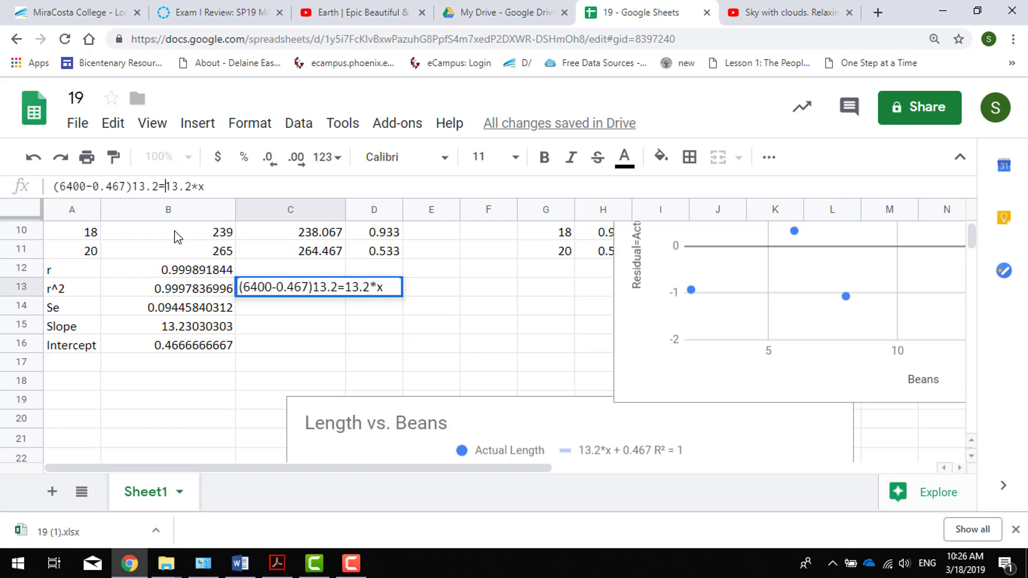
# Step: Remove =13.2*x from C13 and turn the remaining expression into the formula =(6400-0.467)13.2
pyautogui.press('BackSpace')
pyautogui.press('BackSpace')
pyautogui.press('BackSpace')
pyautogui.press('BackSpace')
pyautogui.press('BackSpace')
pyautogui.press('BackSpace')
pyautogui.press('BackSpace')
pyautogui.press('Left')
pyautogui.press('Left')
pyautogui.press('Left')
pyautogui.press('Left')
pyautogui.press('Left')
pyautogui.press('Left')
pyautogui.press('Left')
pyautogui.press('Left')
pyautogui.press('Left')
pyautogui.press('Left')
pyautogui.press('Left')
pyautogui.press('Left')
pyautogui.press('Left')
pyautogui.press('Left')
pyautogui.press('Left')
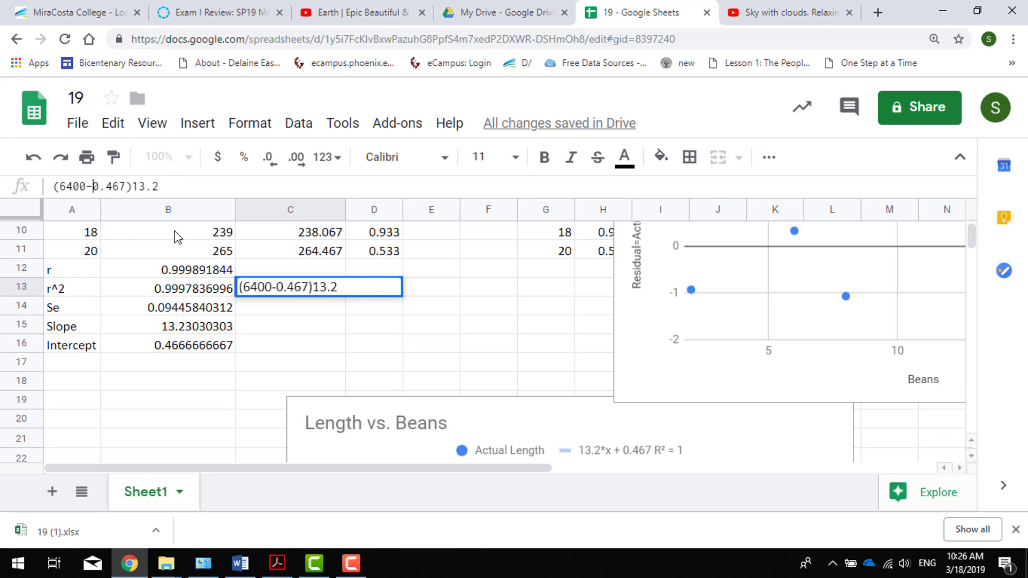
pyautogui.write('=')
pyautogui.press('Return')
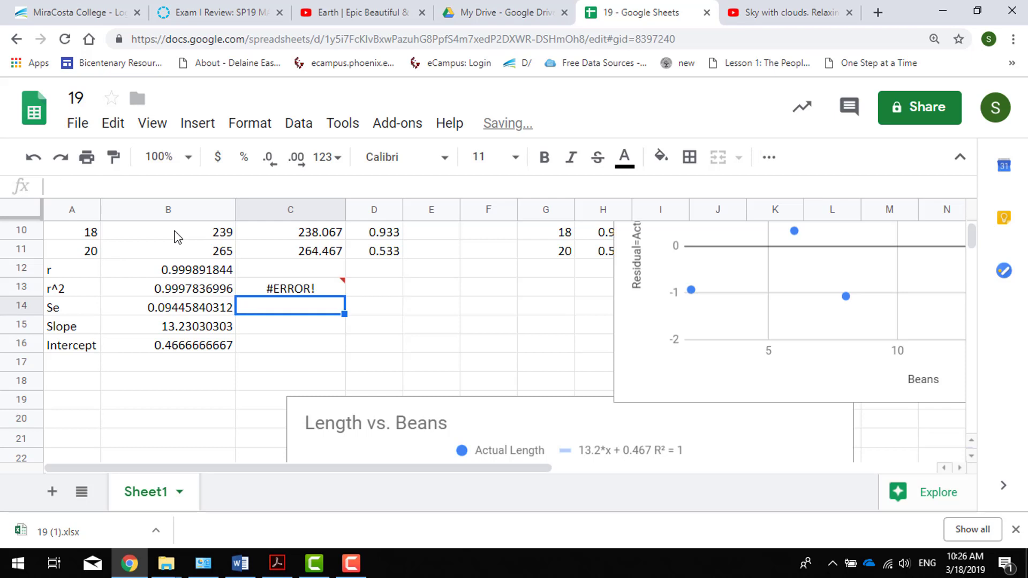
# Step: Add the missing division sign in C13 so the formula is =(6400-0.467)/13.2
pyautogui.click(137, 187)
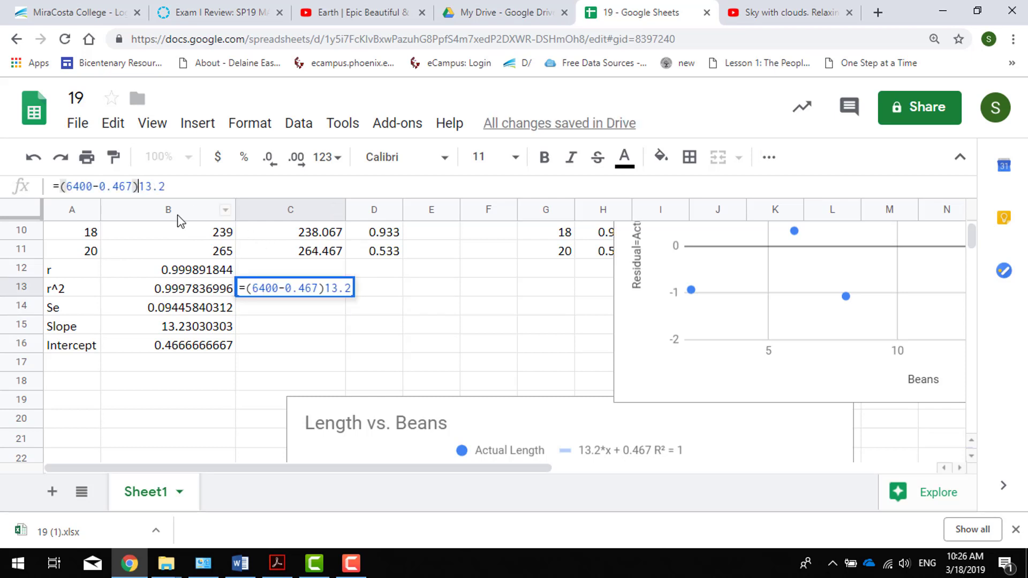
pyautogui.write('/')
pyautogui.press('Return')
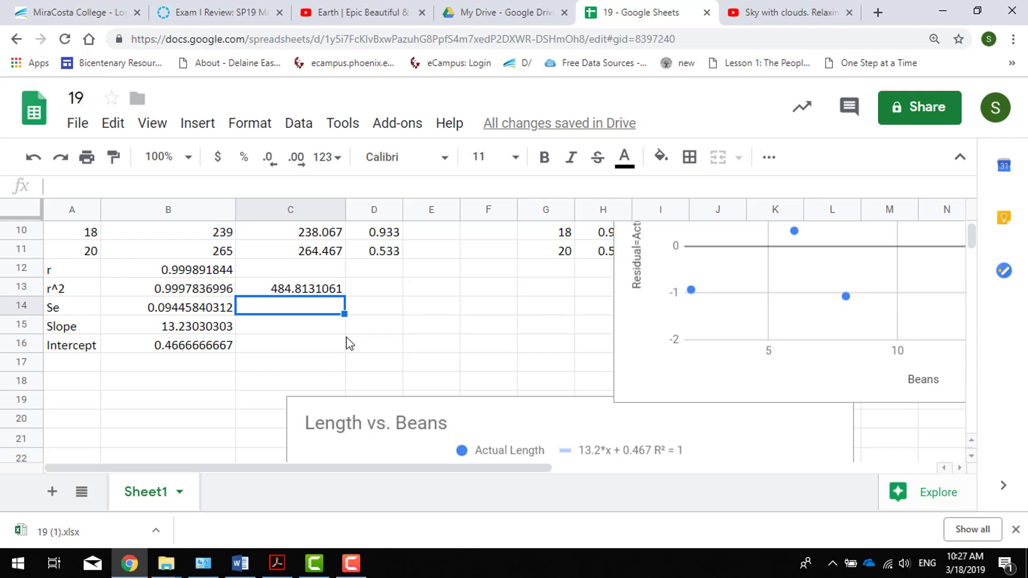
# Step: Switch to the exam review in Word and examine question i through the end of the document
pyautogui.click(240, 564)
pyautogui.scroll(-5, 427, 347)
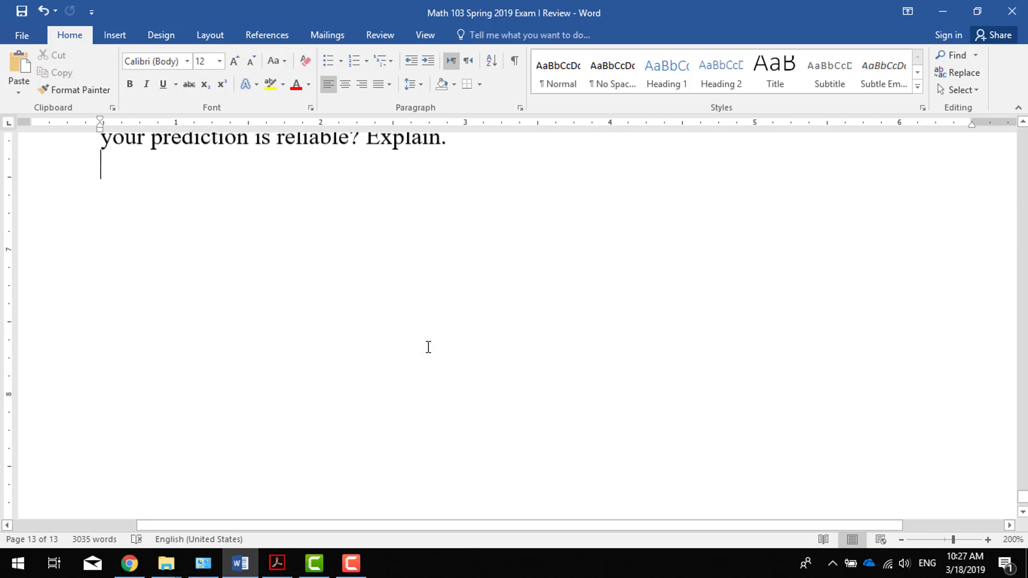
pyautogui.keyDown('ctrl'); pyautogui.scroll(-5, 429, 347); pyautogui.keyUp('ctrl')
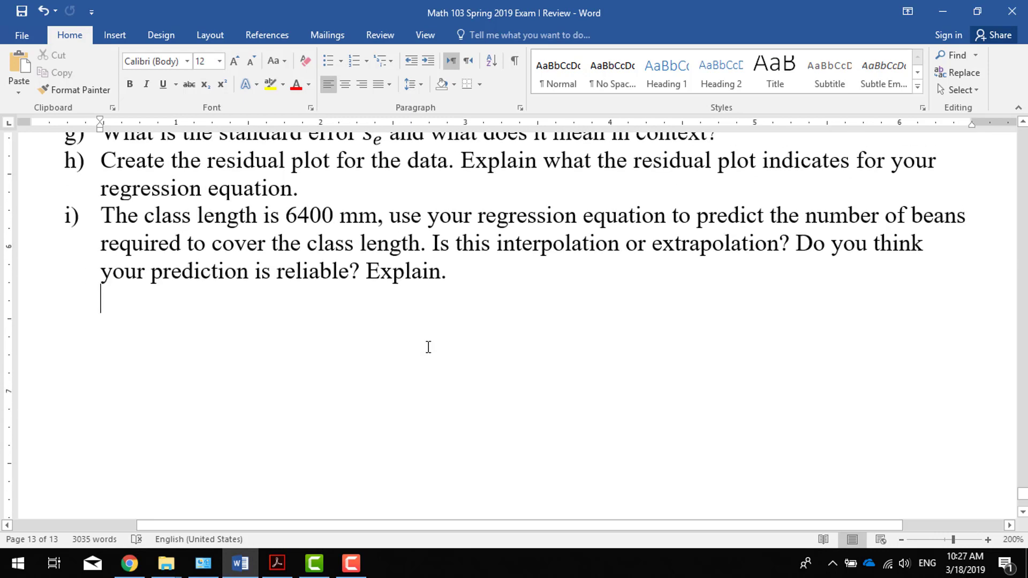
pyautogui.click(317, 569)
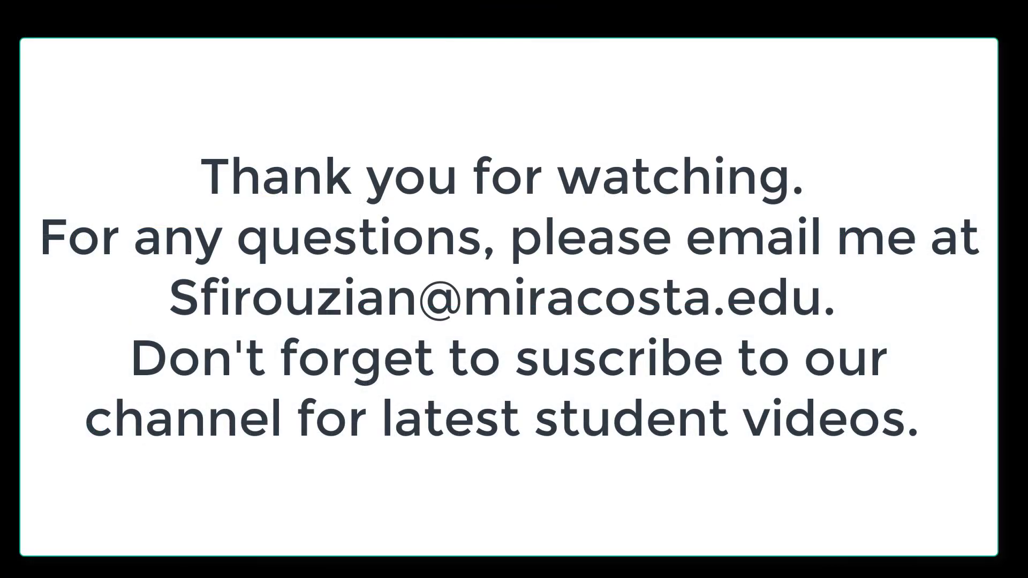